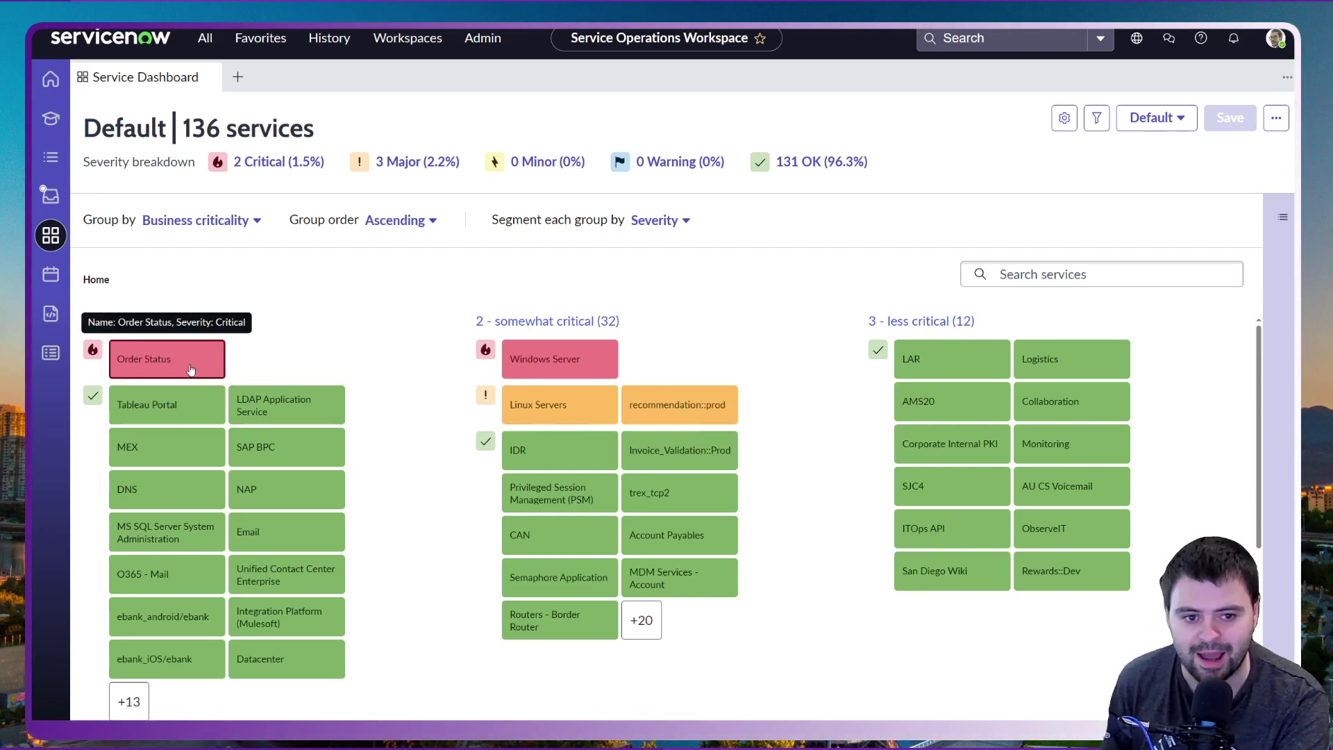
Step: Filter the Service Dashboard by alerts so the urgent Oracle-DB log alert is listed first
click(1282, 218)
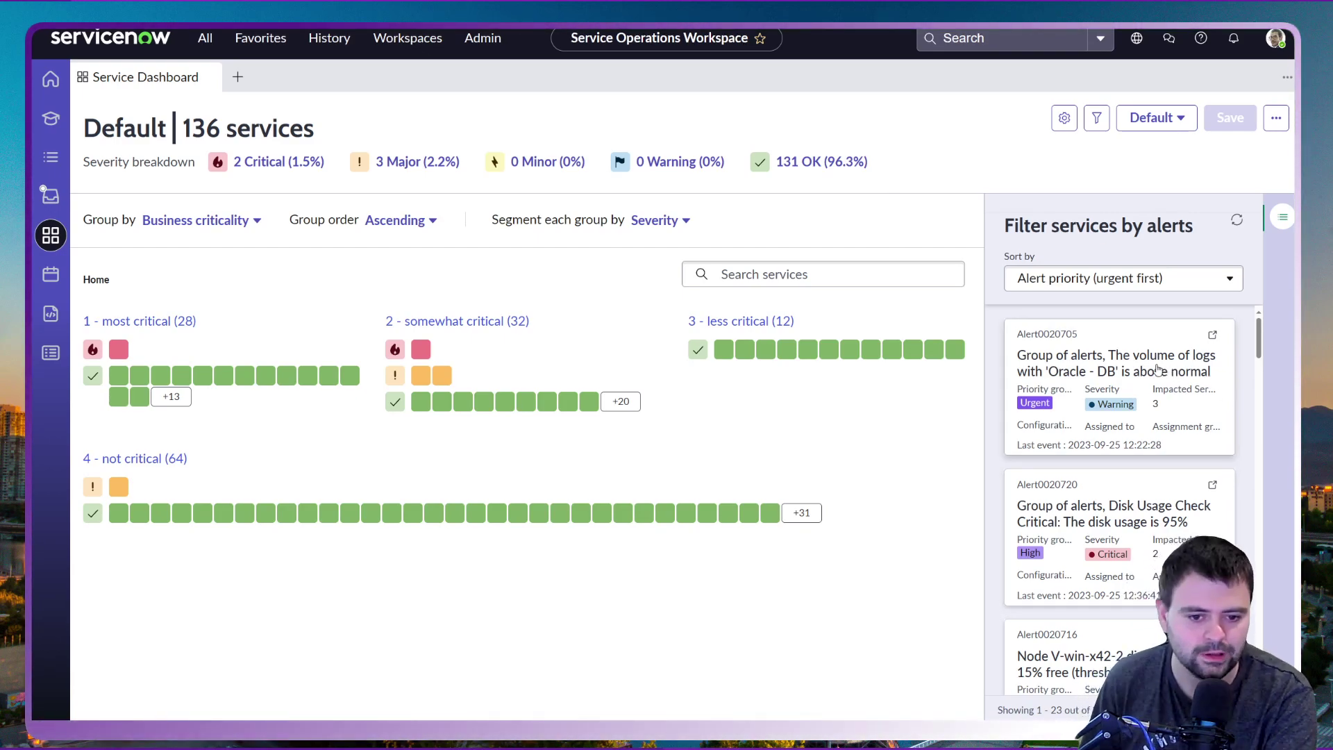
Step: Open the Oracle - DB log-volume group alert Alert0020705 in its own tab
click(1212, 336)
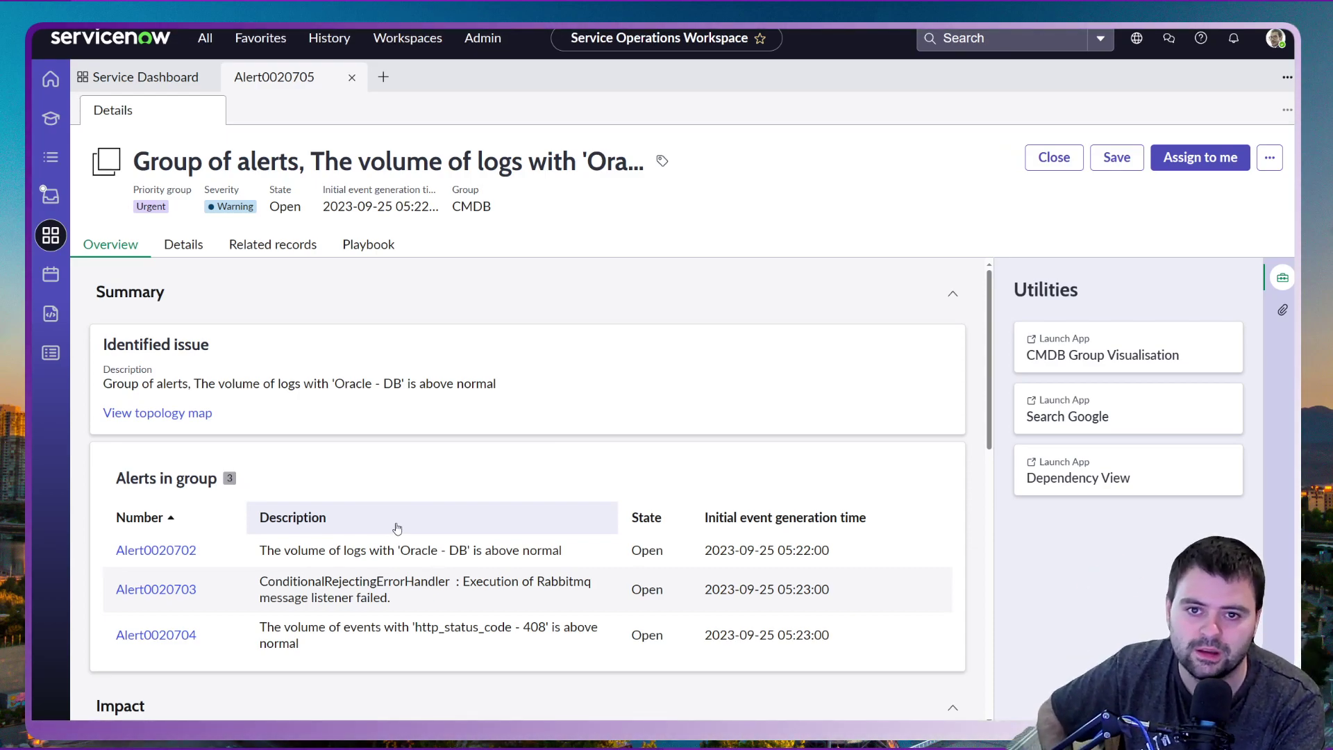
Step: Open Alert0020702, note its 358% log increase, and view its surrounding logs
click(162, 554)
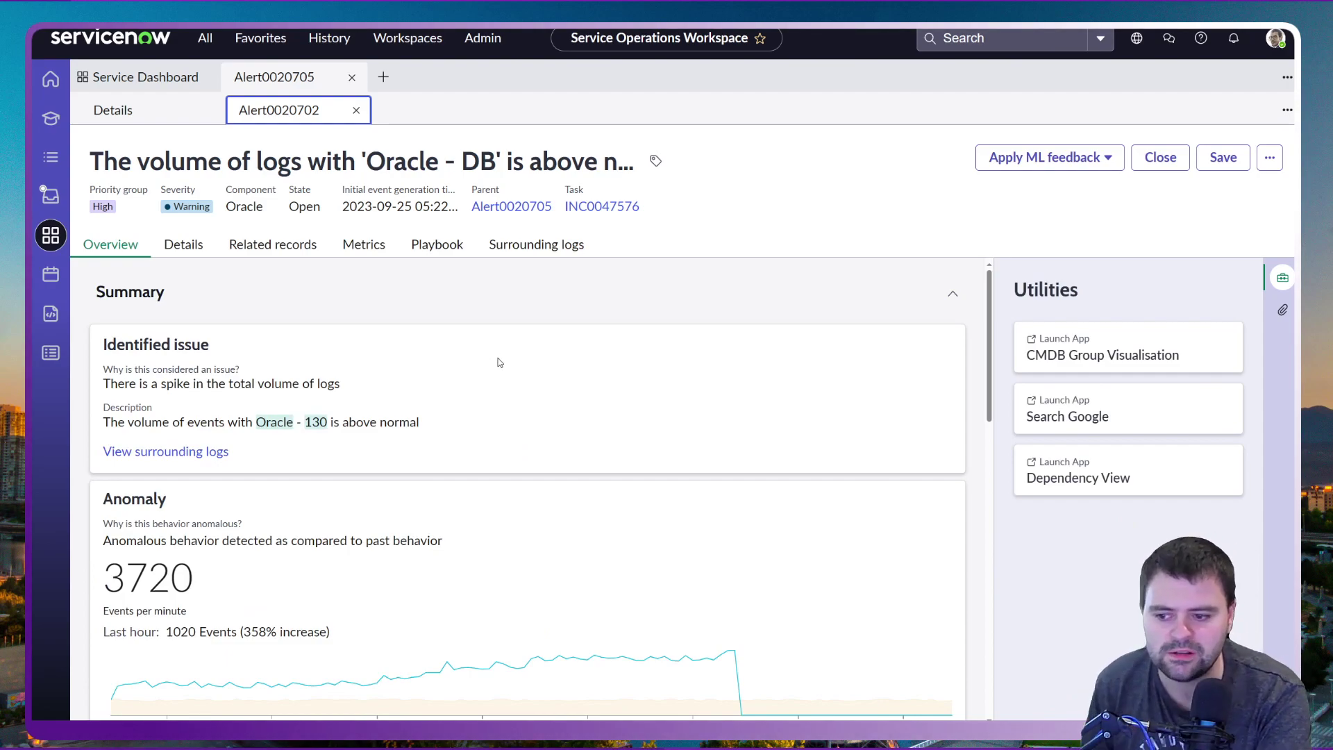
scroll(389, 400, down, 1)
scroll(366, 401, up, 1)
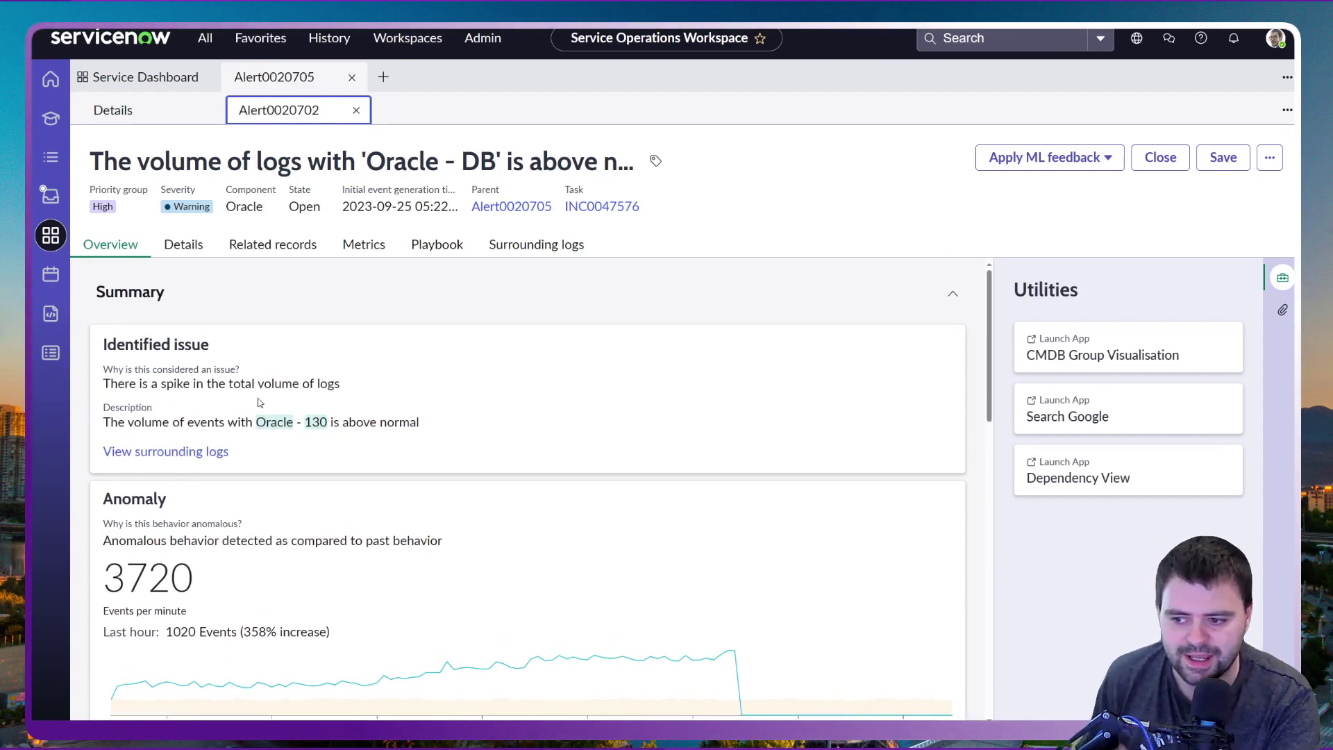
drag(125, 383, 337, 381)
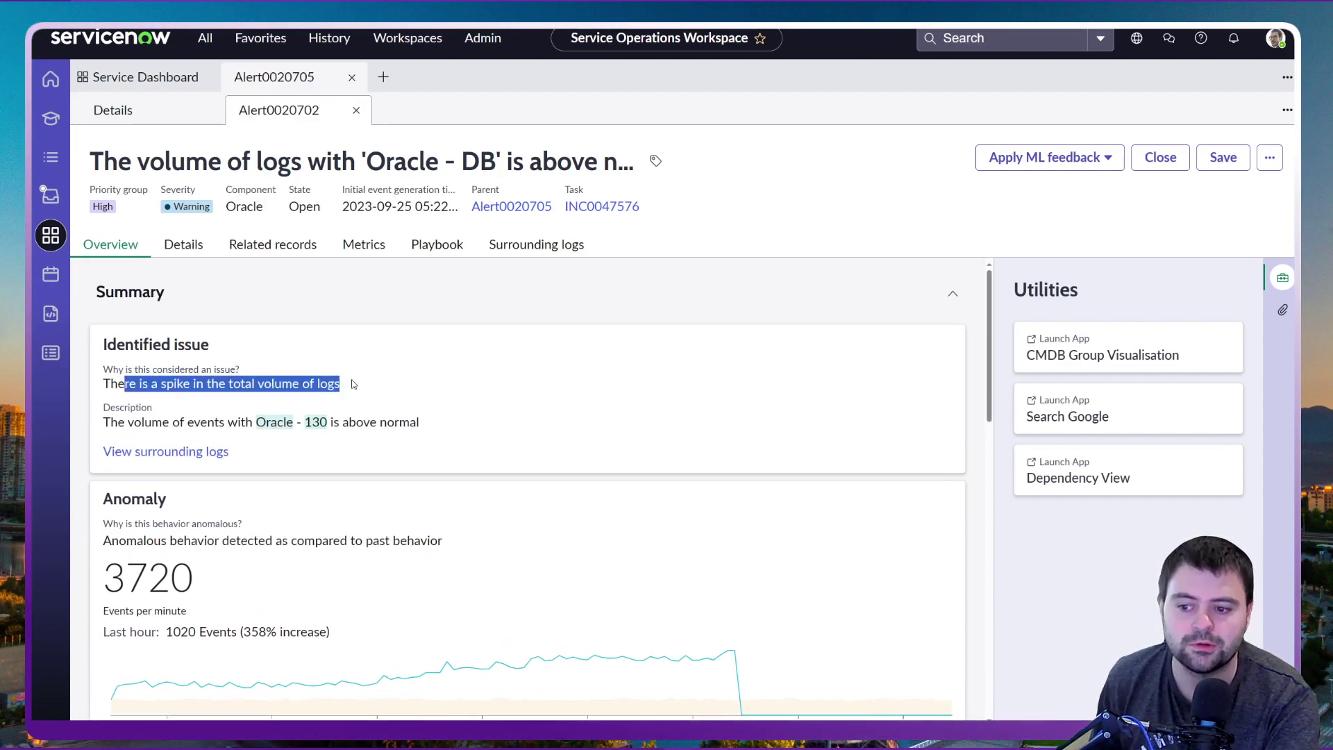
click(340, 383)
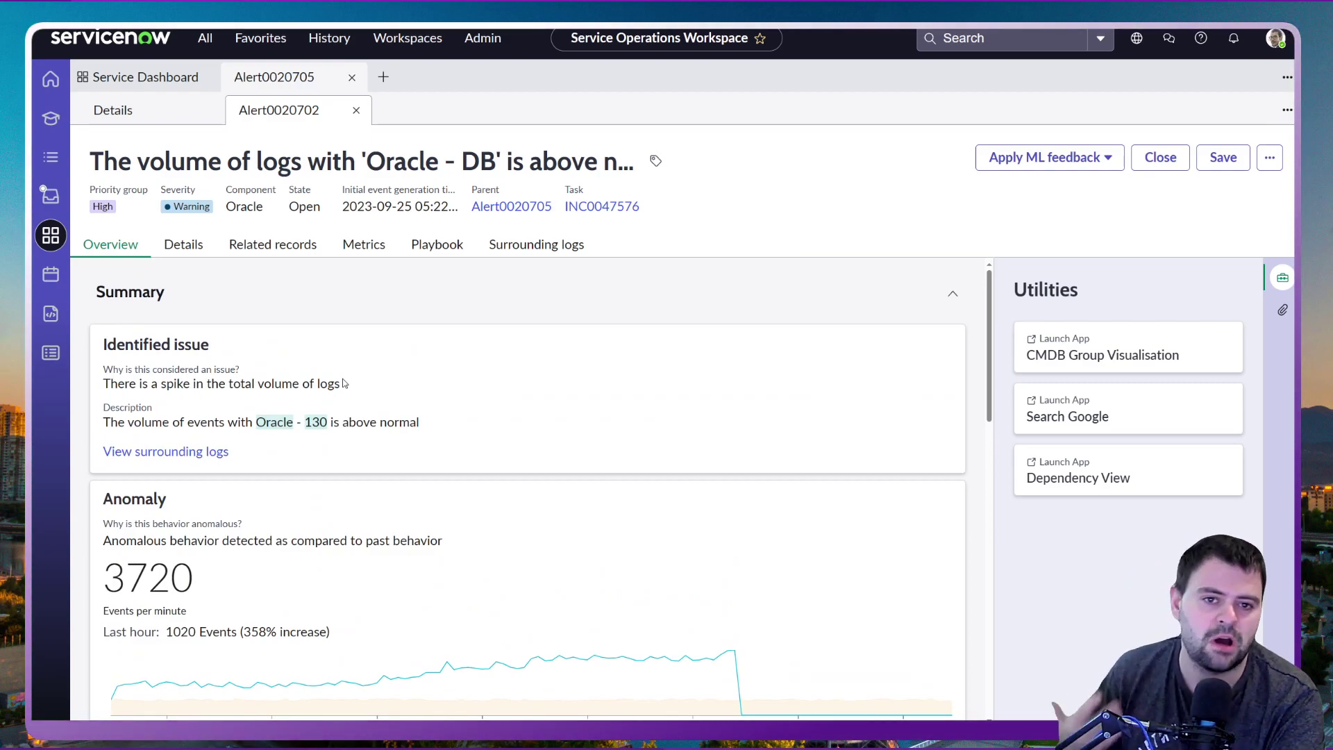
scroll(357, 384, down, 1)
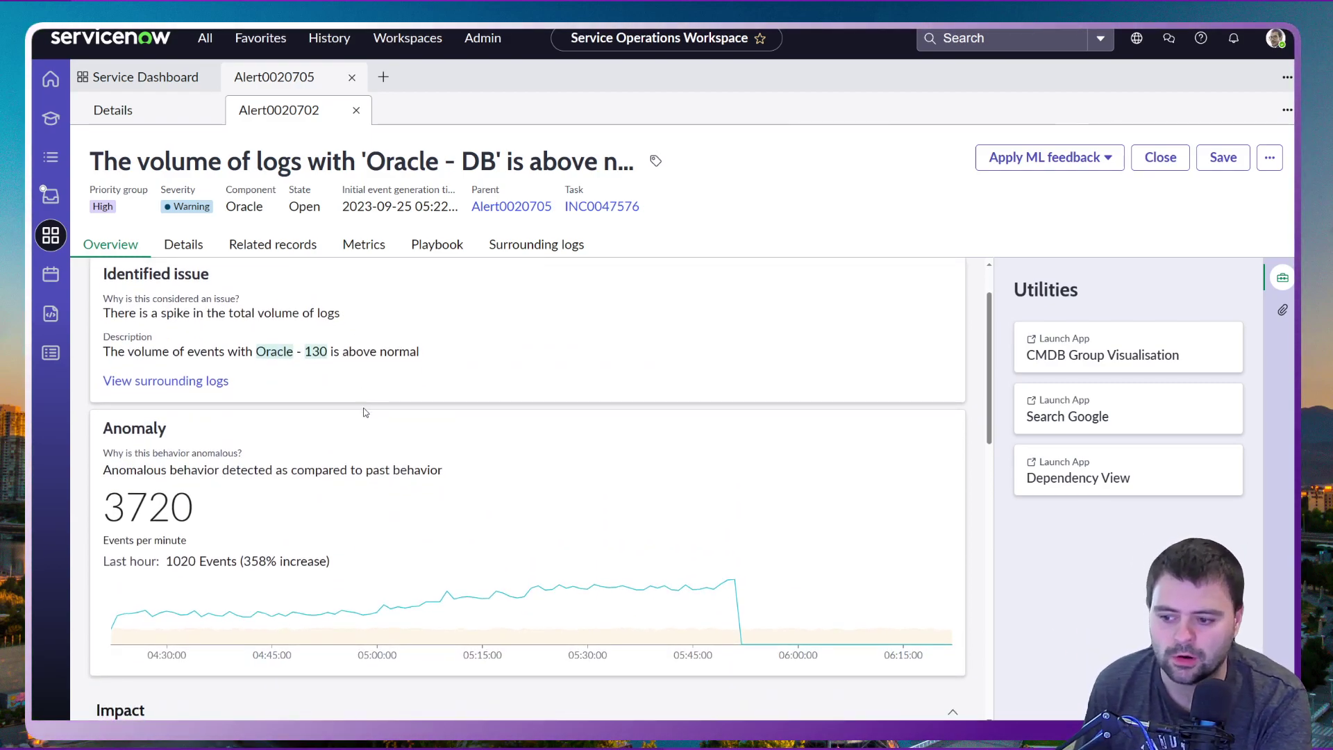
drag(244, 559, 277, 561)
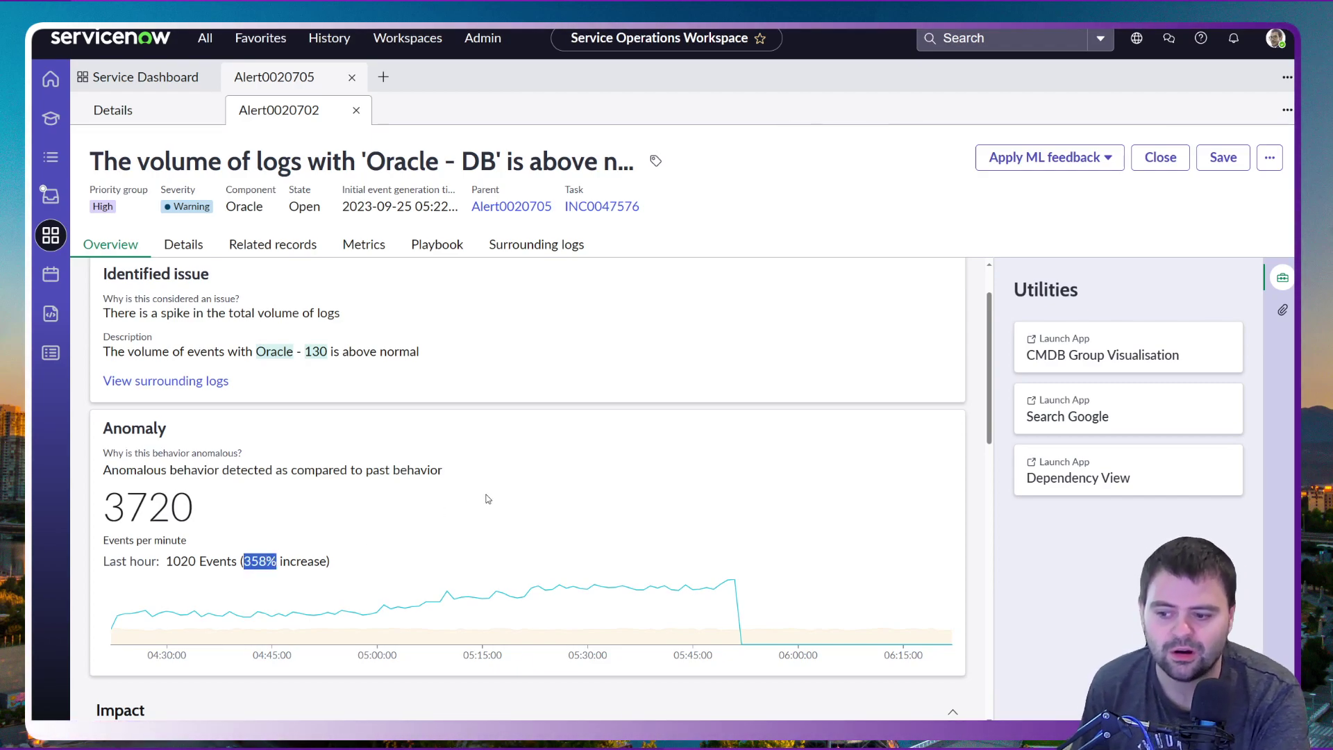
scroll(488, 500, up, 1)
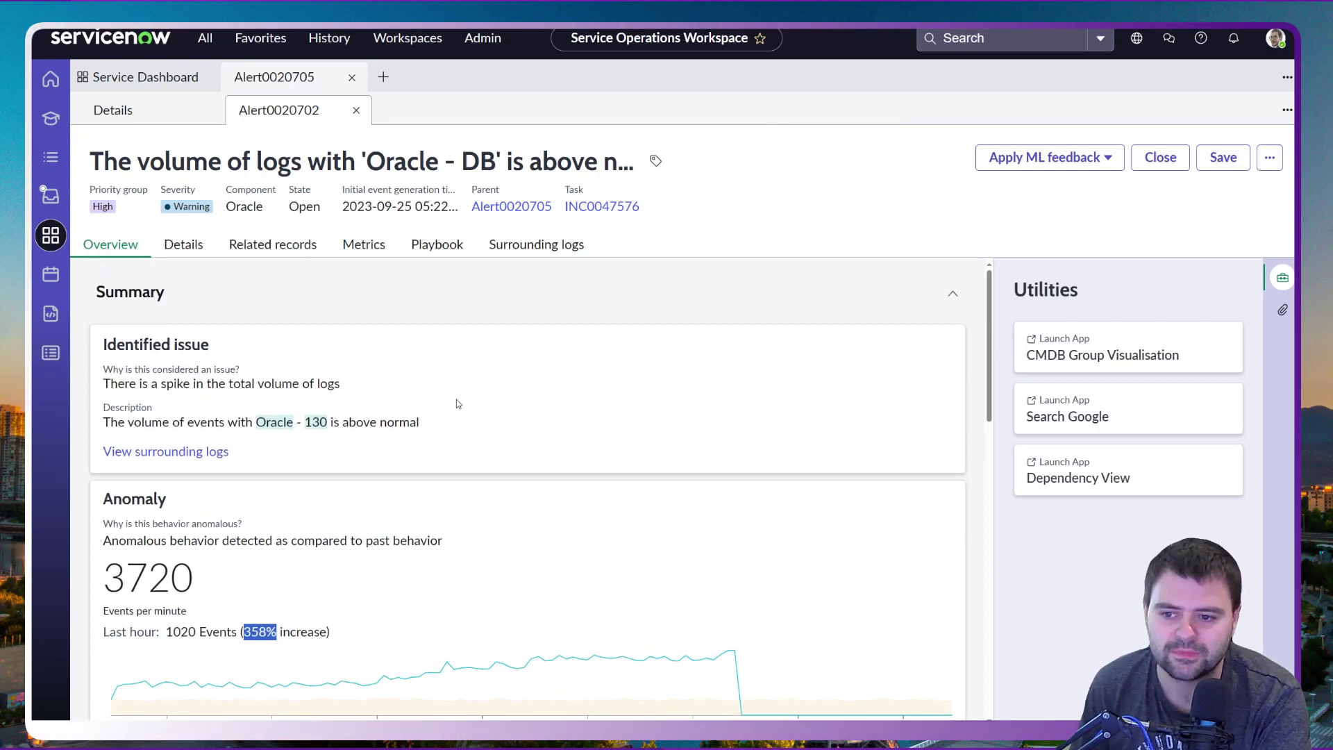
click(529, 257)
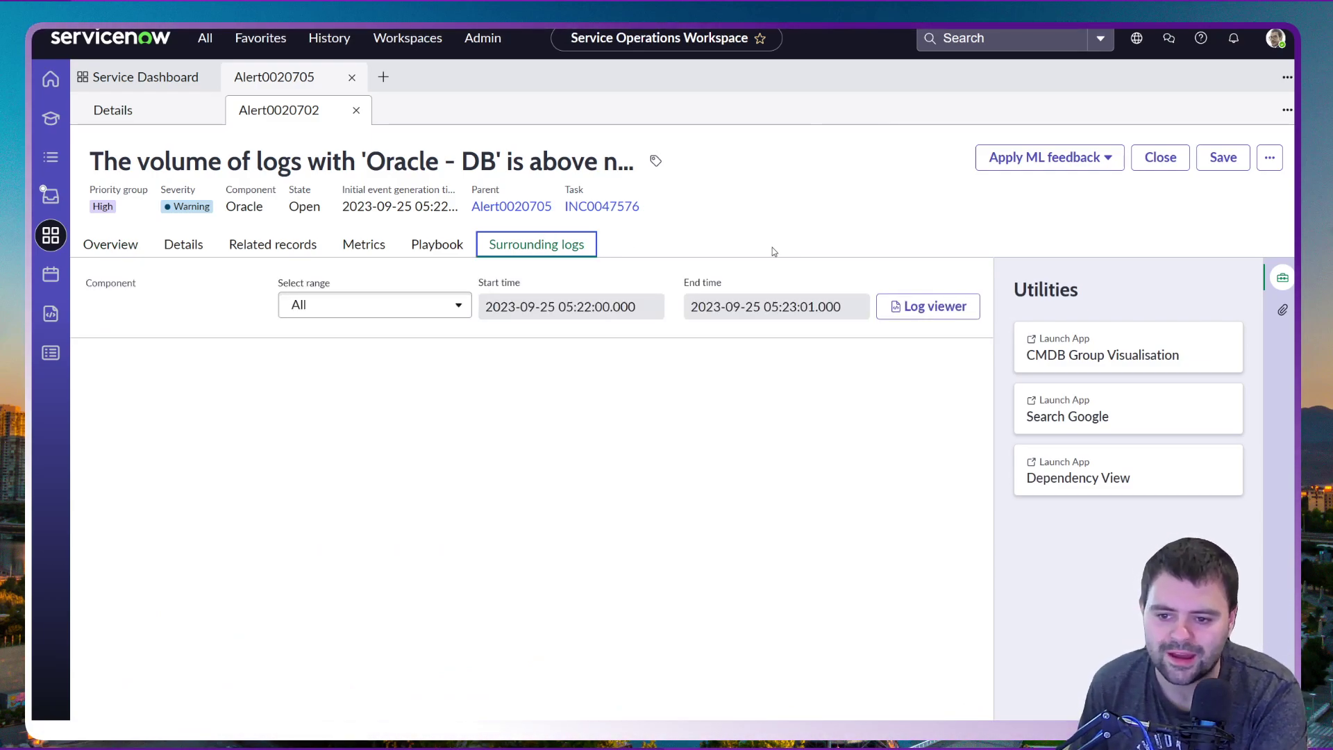
Step: Search the Log Viewer for properties.Oracle:130 over the last 1 hr, returning 14 entries
click(936, 313)
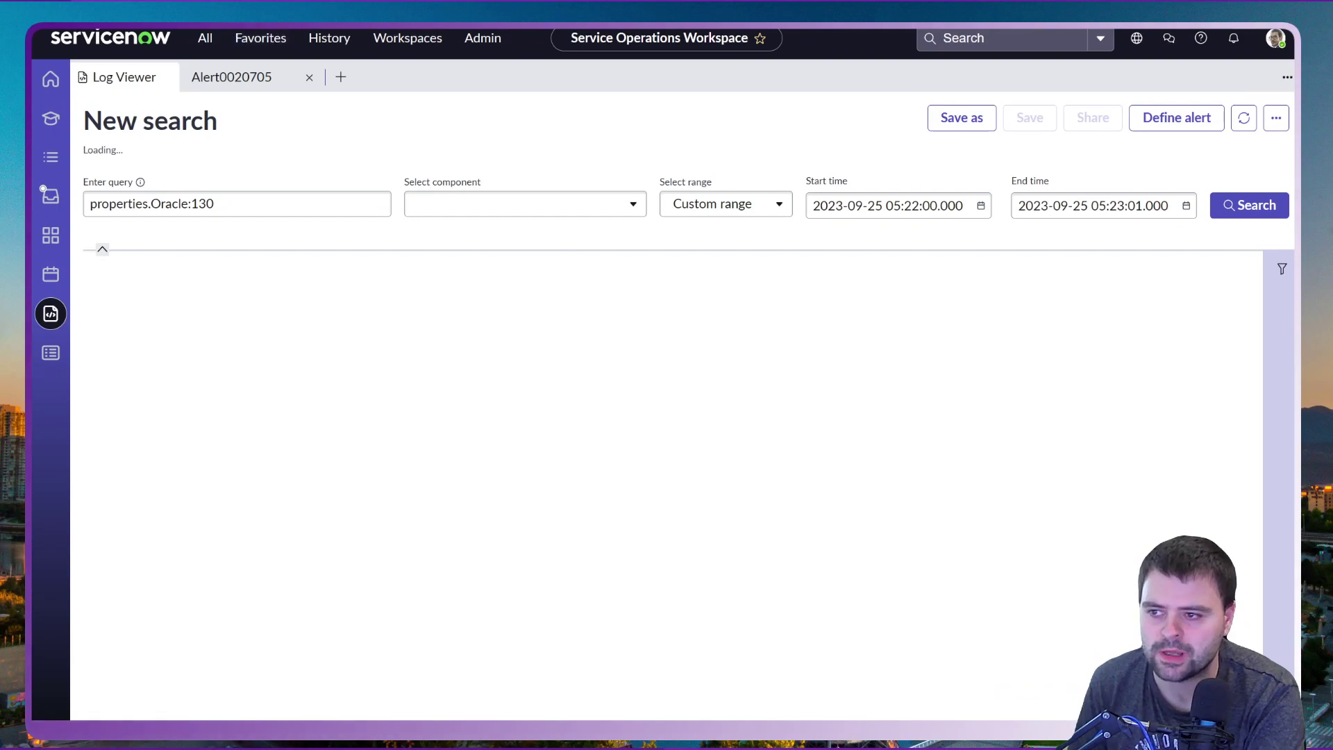
key(ctrl+l)
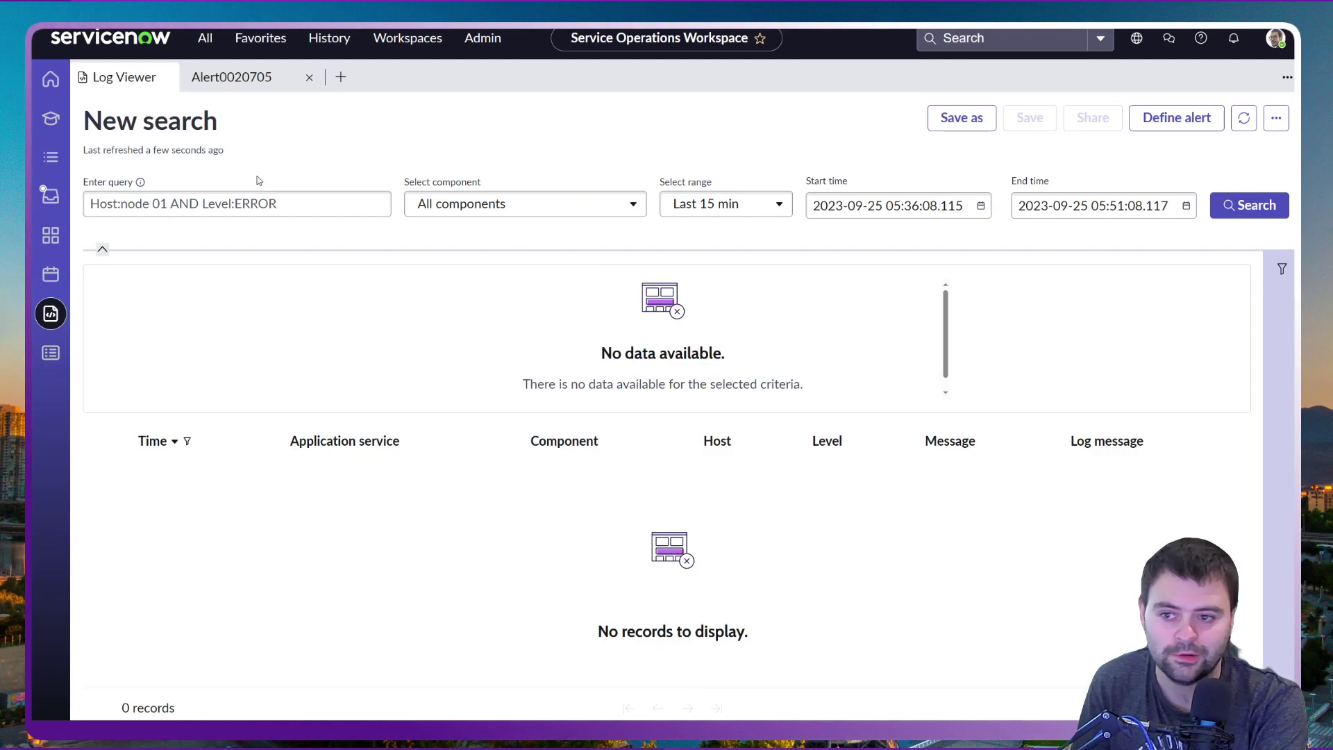
click(270, 203)
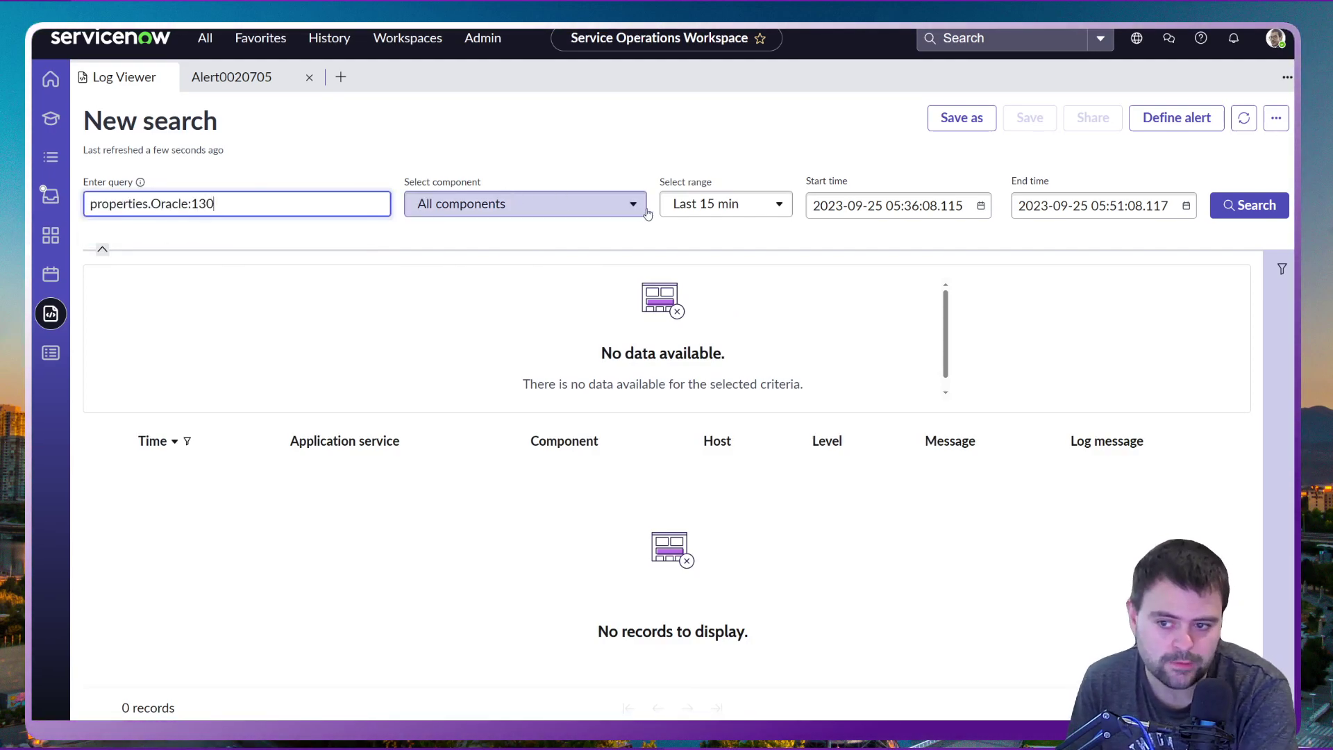
click(694, 204)
click(742, 306)
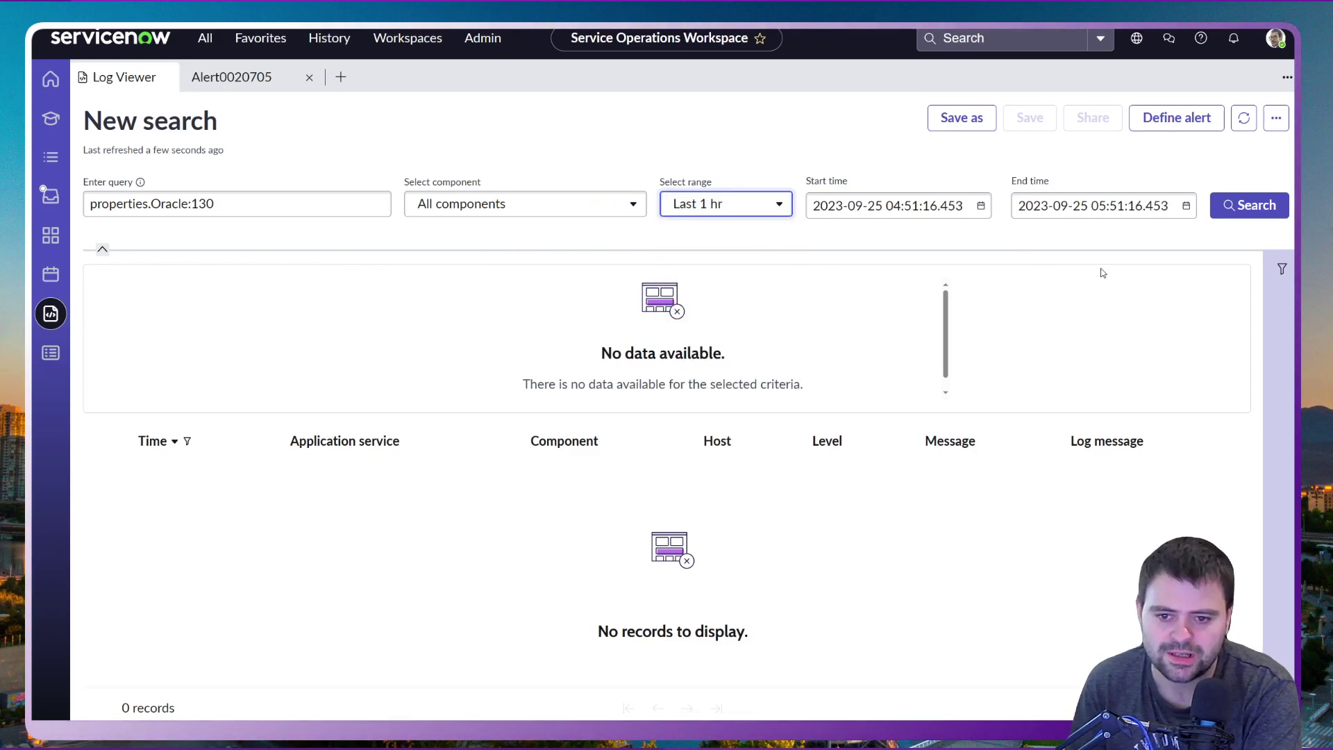
click(1248, 204)
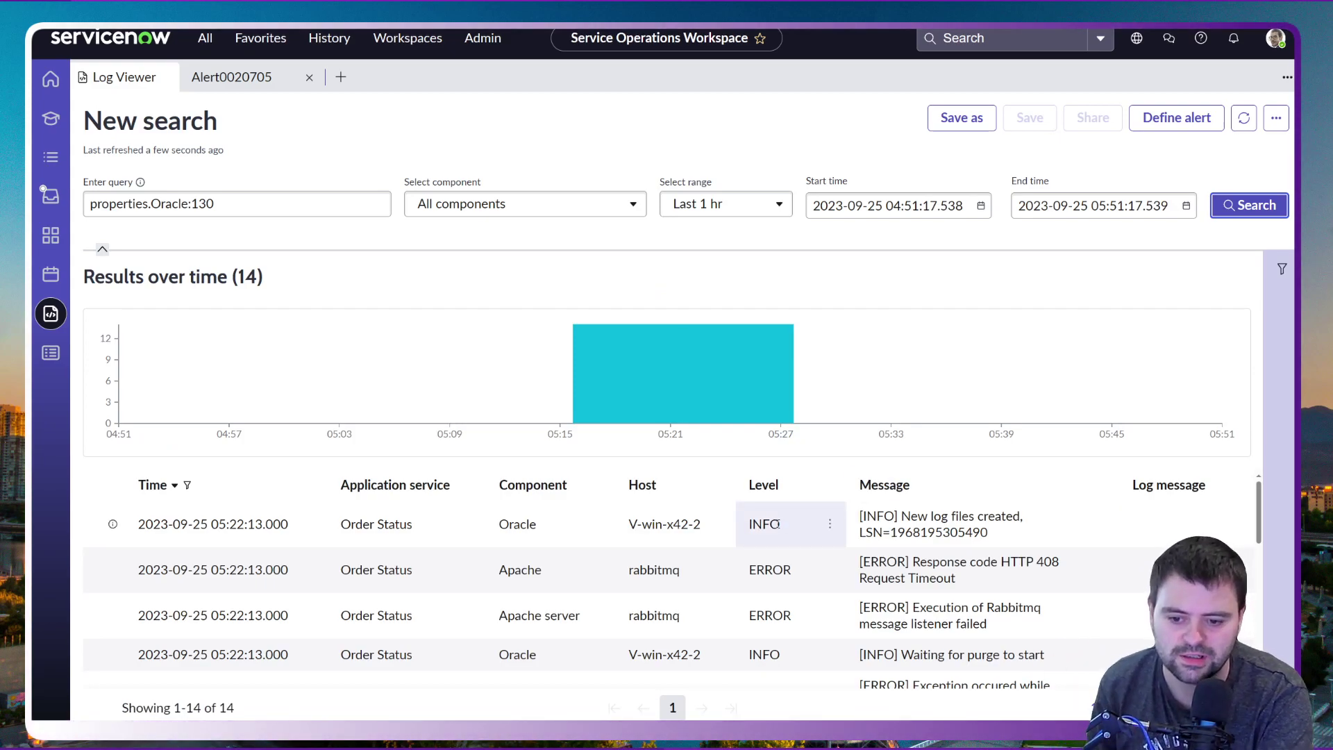
scroll(776, 523, down, 1)
scroll(774, 587, up, 1)
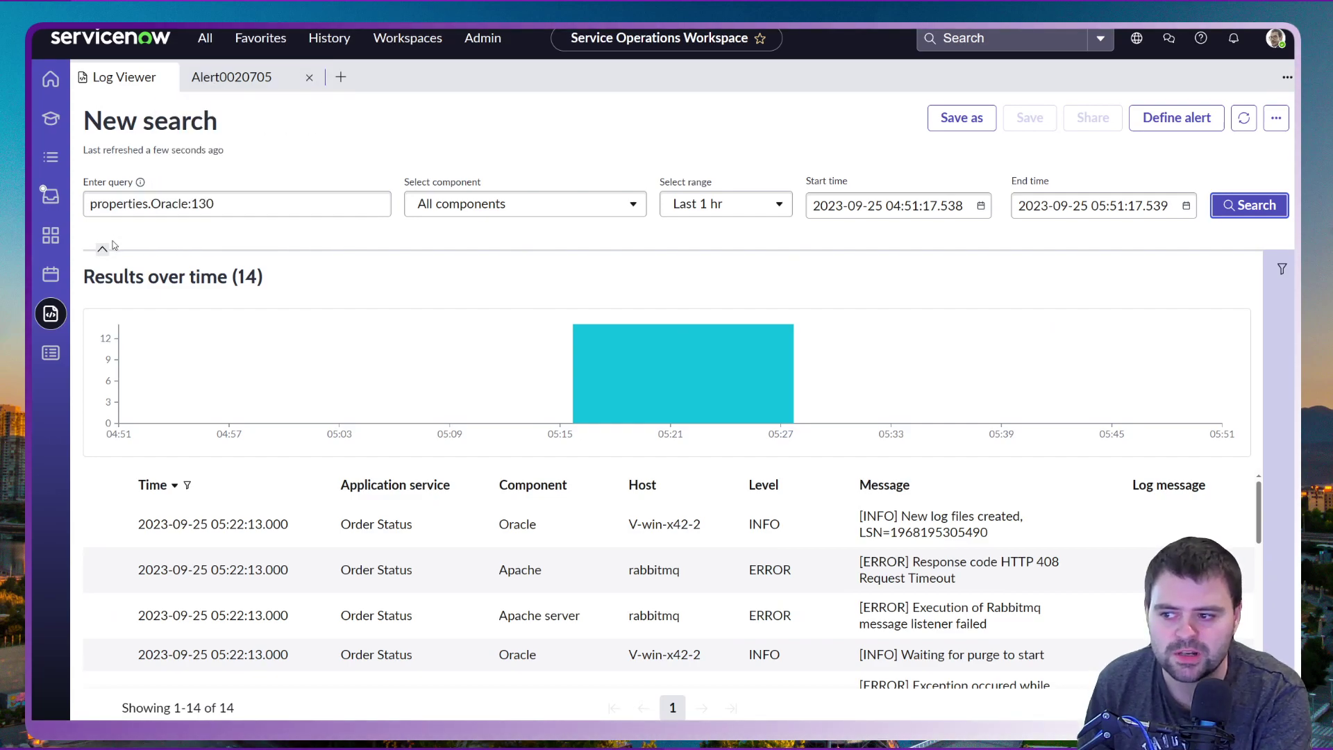
Step: From the dashboard alerts, open group Alert0020720 and its 95% disk-usage alert Alert0020709
click(51, 236)
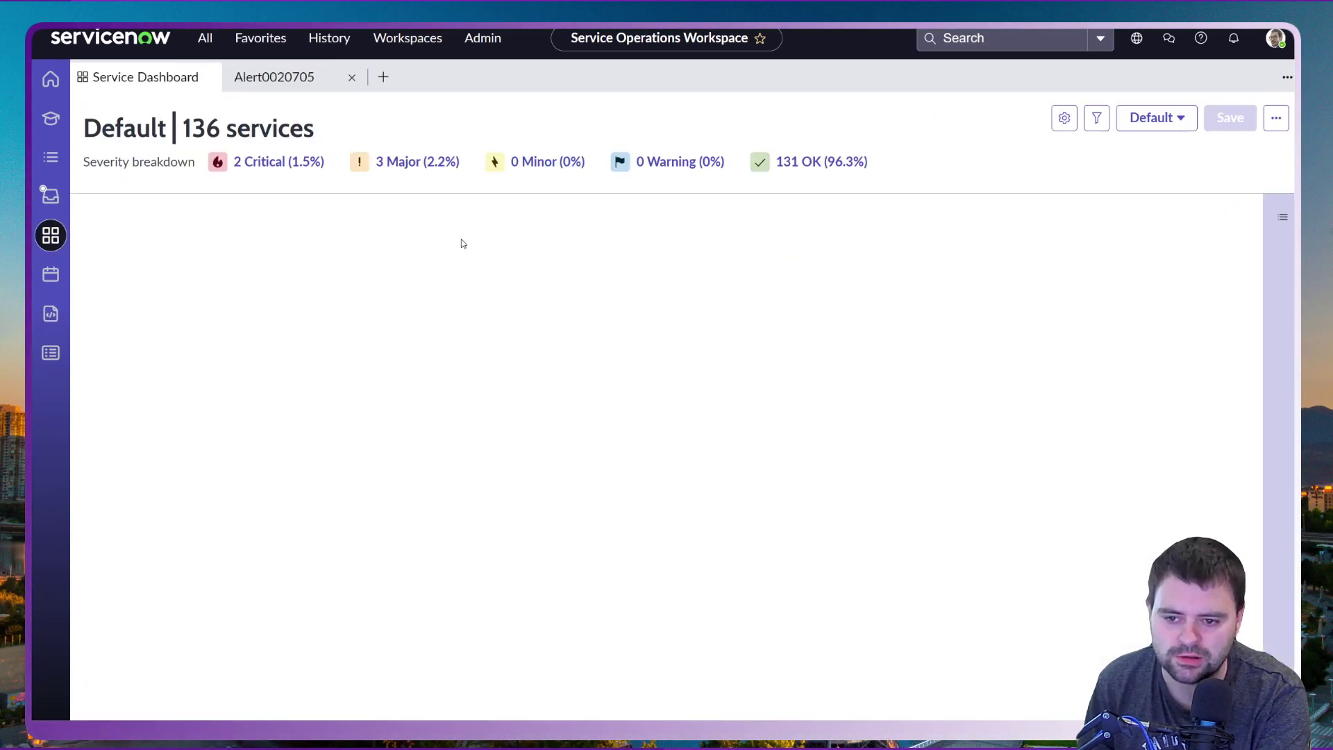
click(1282, 217)
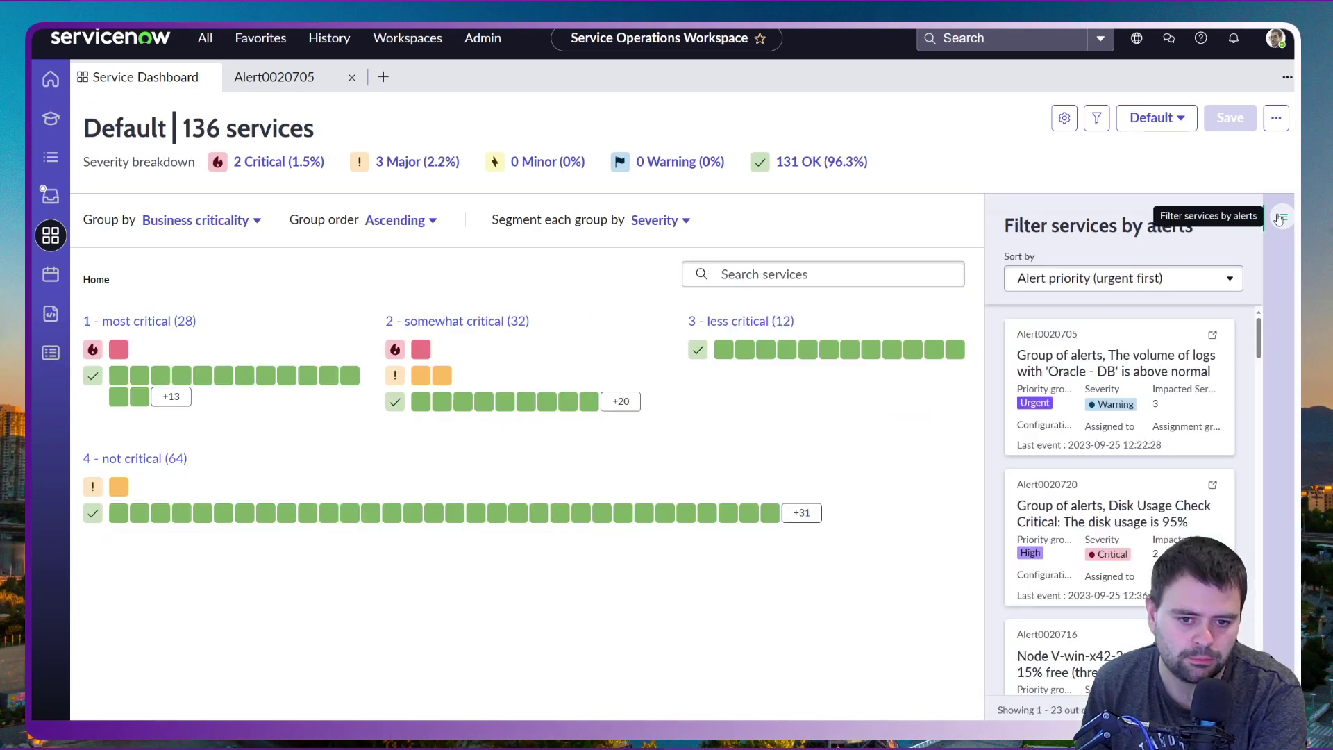
click(1212, 485)
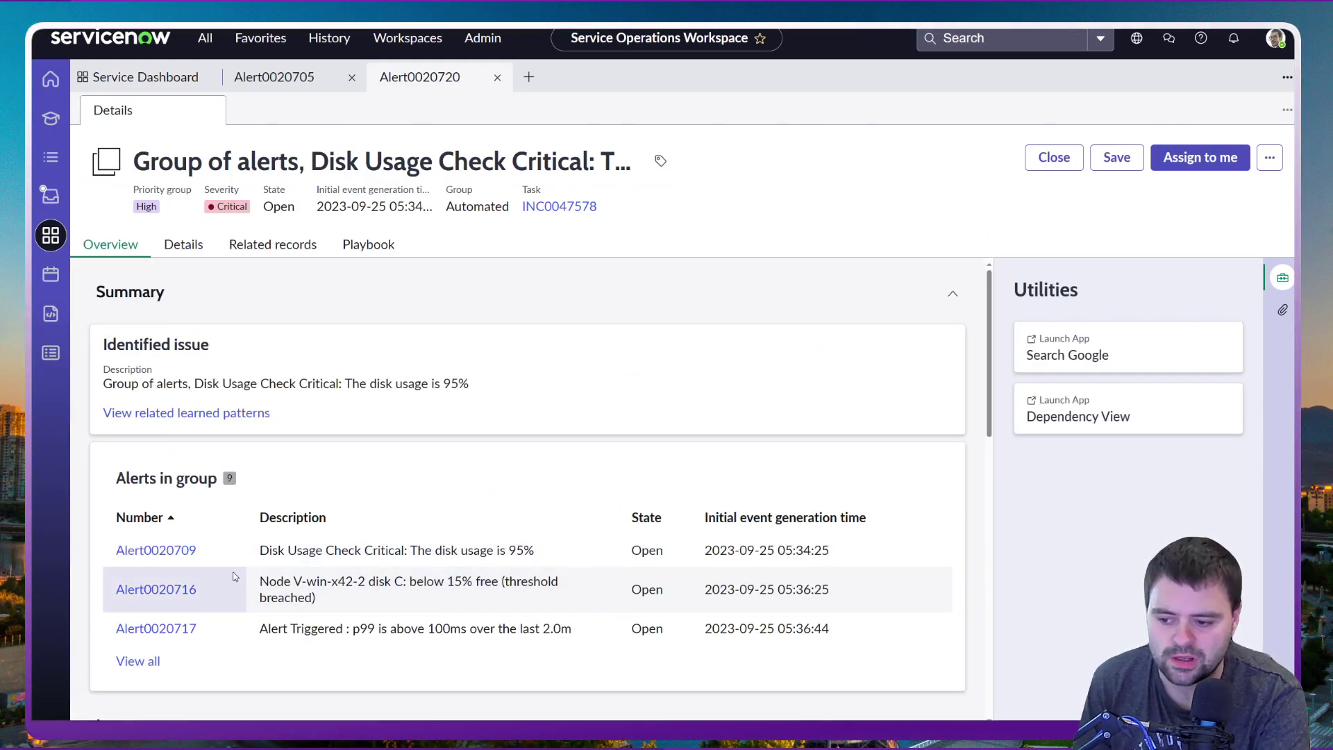
click(175, 552)
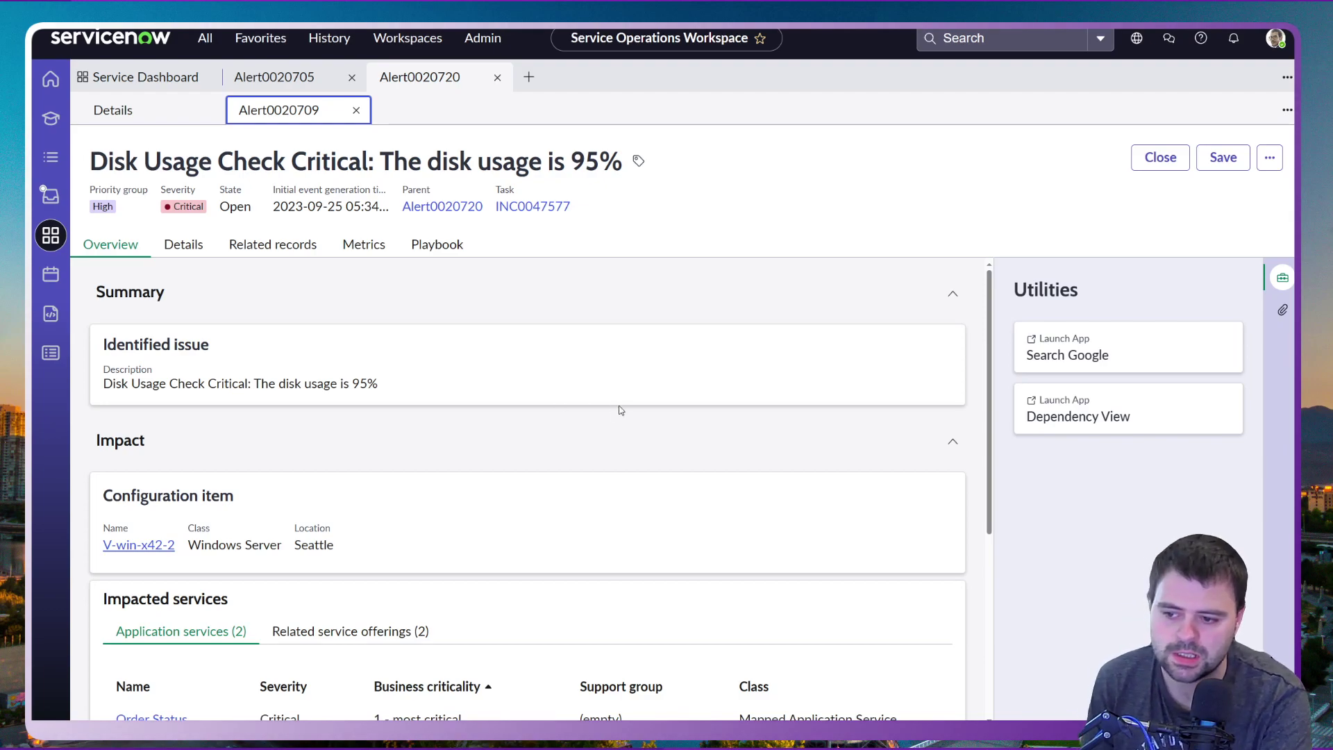
scroll(491, 428, down, 1)
scroll(458, 403, up, 1)
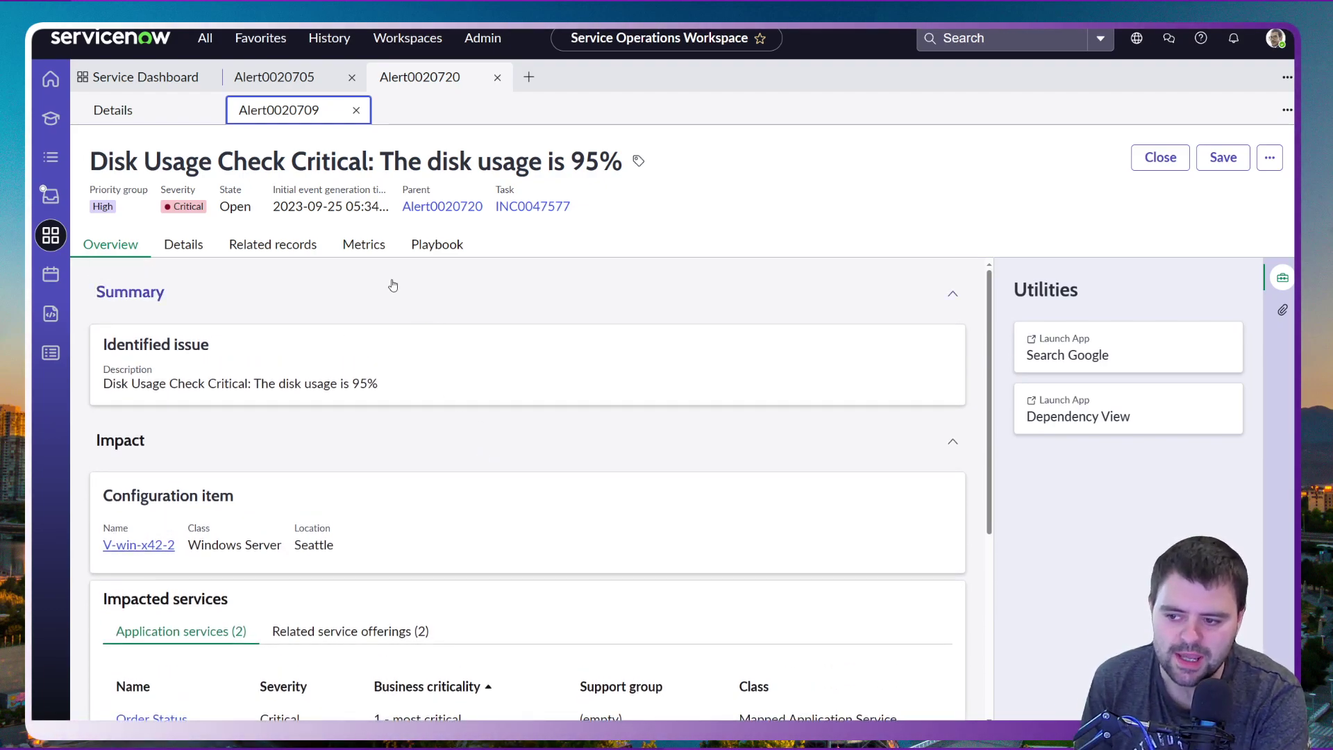
Step: Check V-win-x42-2's disk, CPU and memory metric charts and bring up the Metric explorer
click(367, 247)
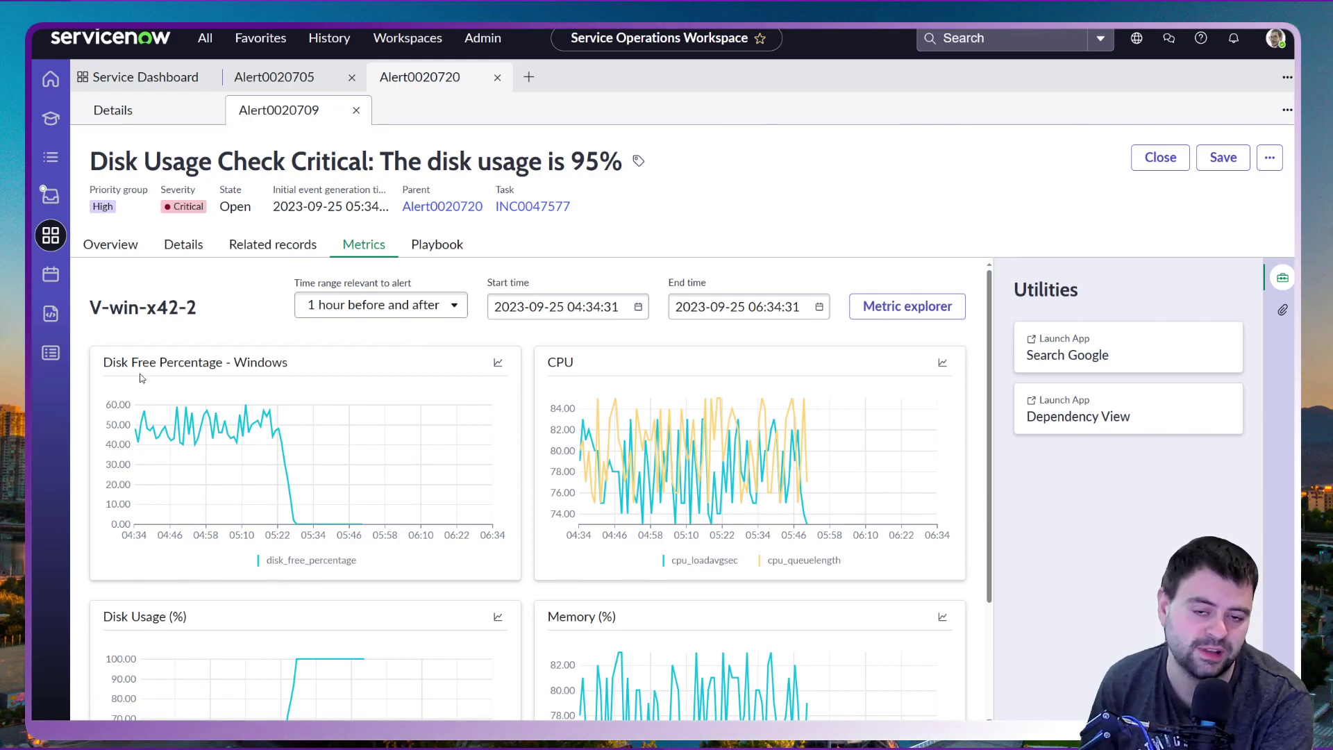
scroll(377, 584, down, 2)
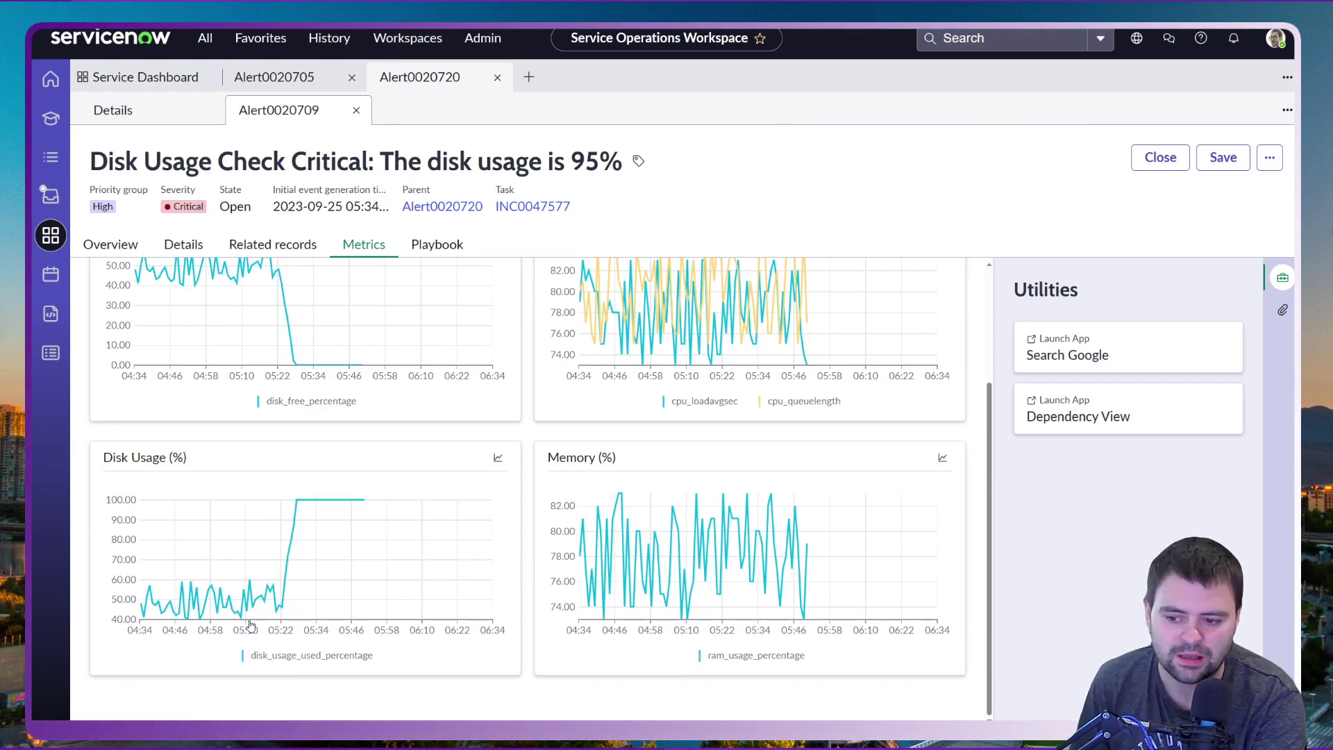
scroll(340, 542, up, 2)
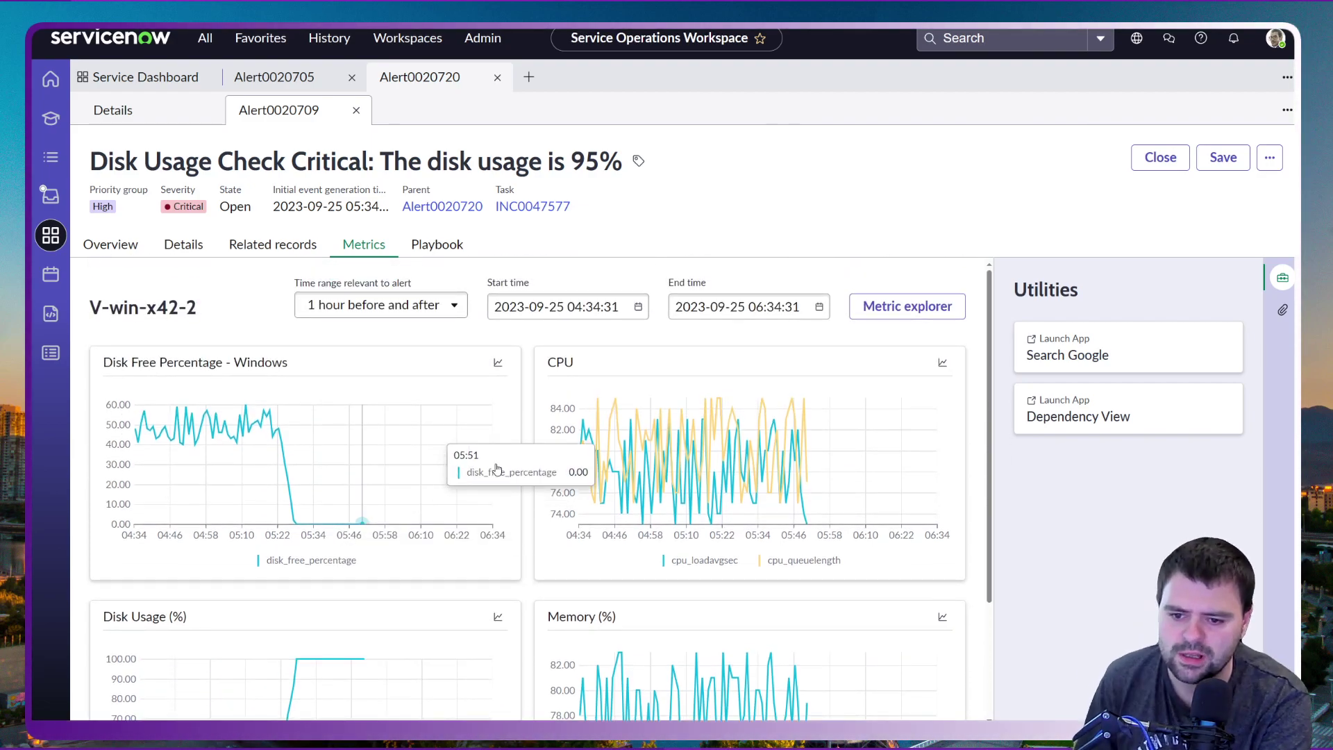
click(903, 305)
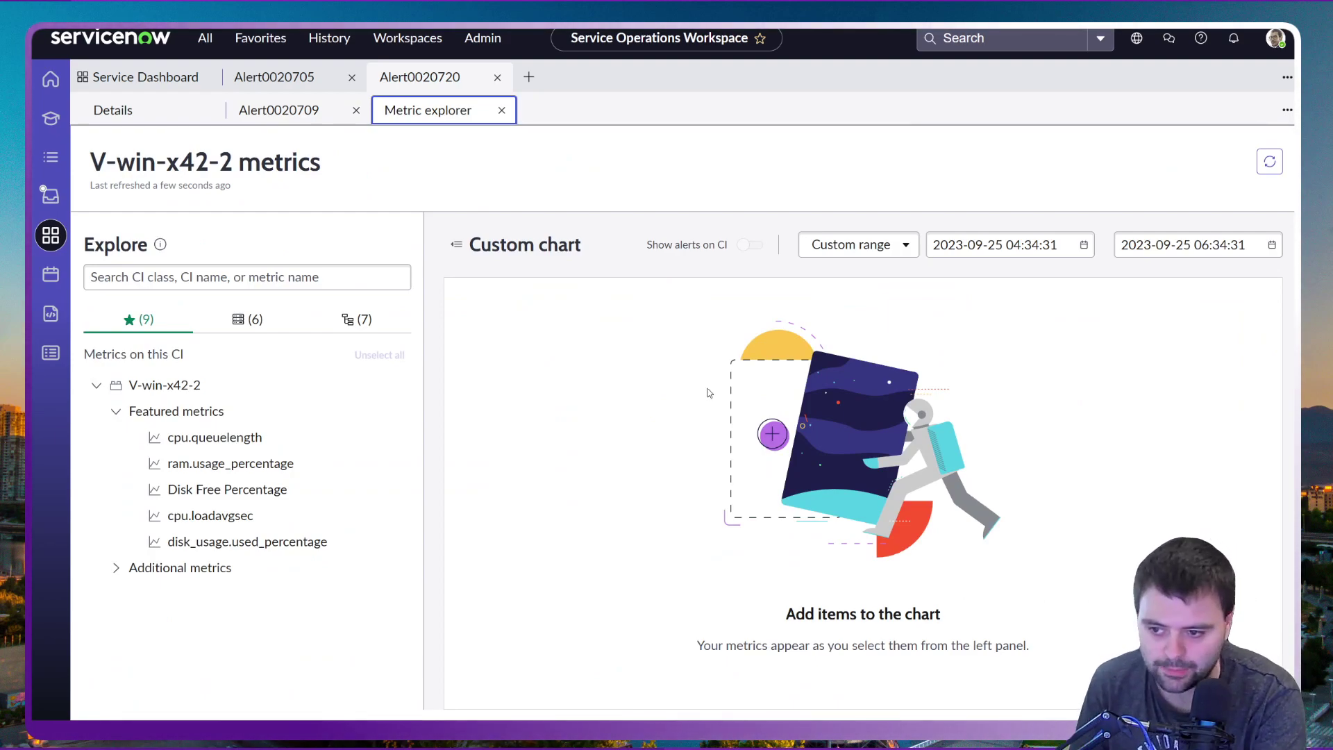
Step: Plot disk_usage.used_percentage for V-win-x42-2 with 'Show alerts on CI' switched on
click(278, 542)
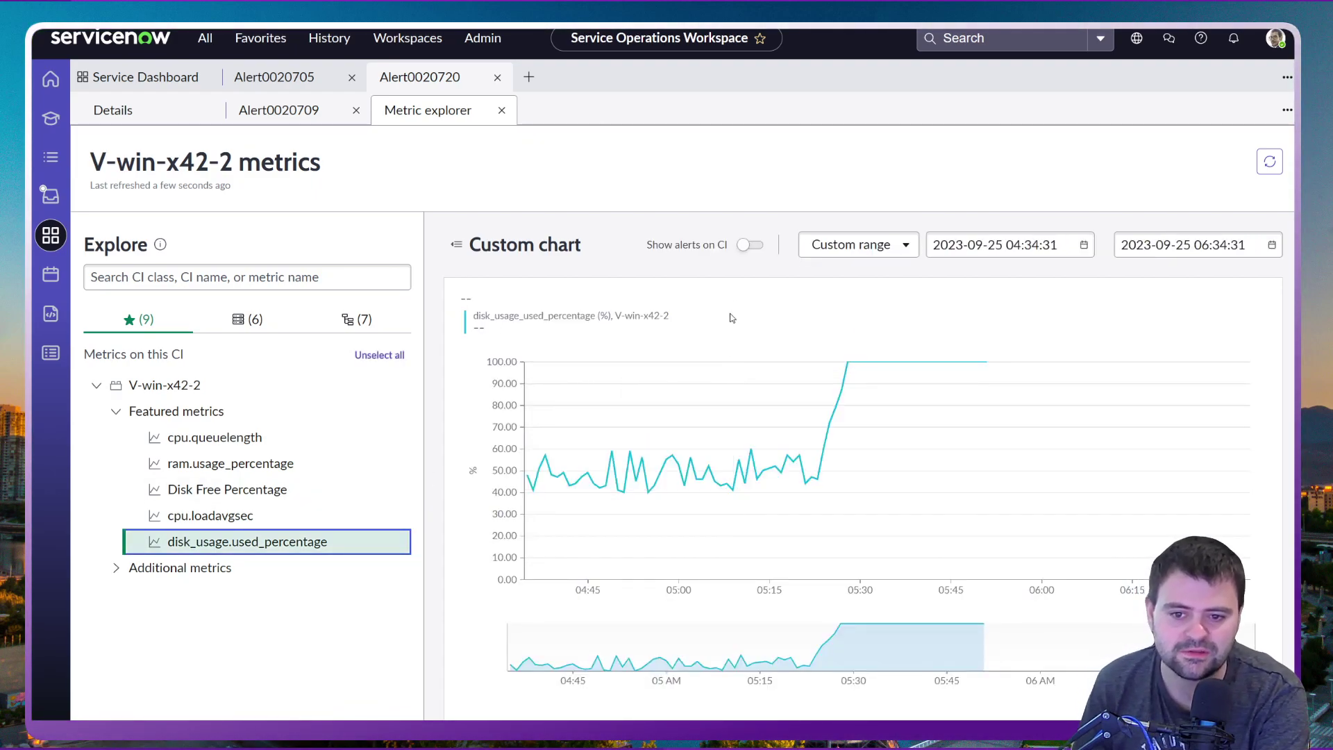
click(747, 249)
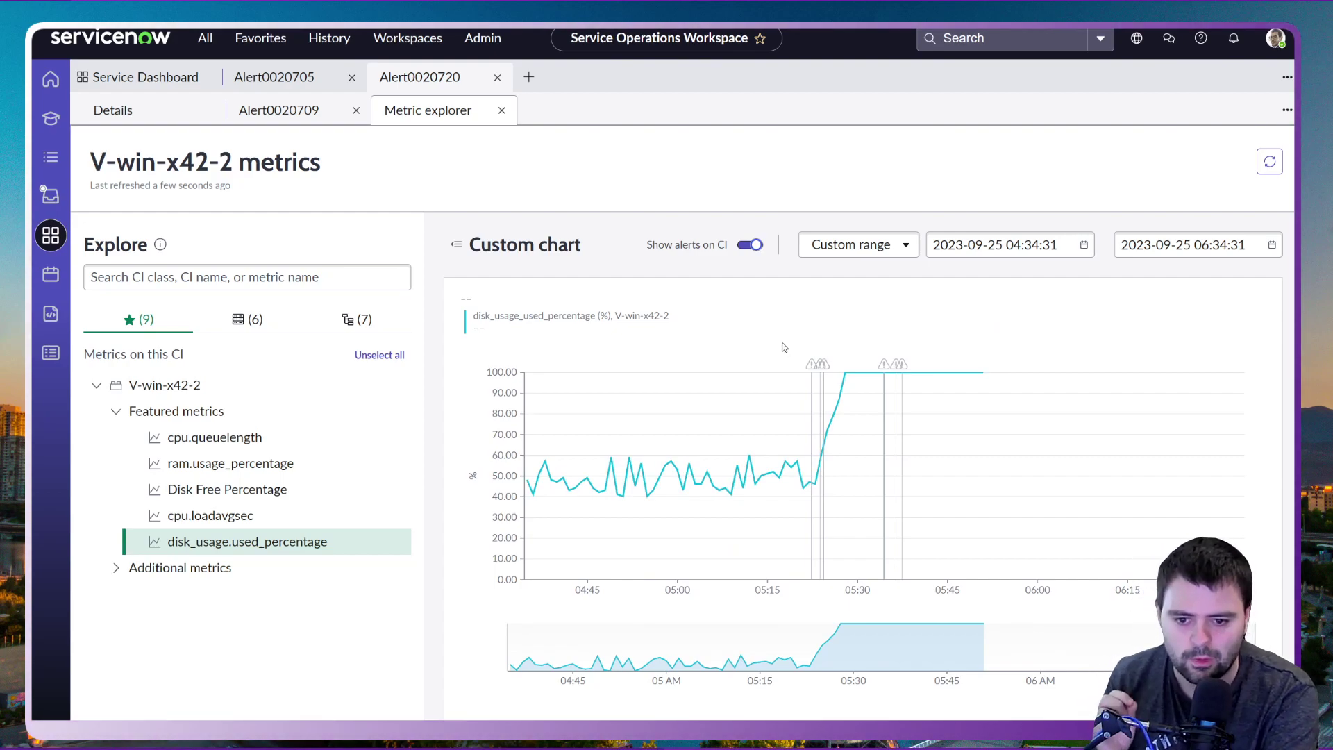
mouse_move(811, 367)
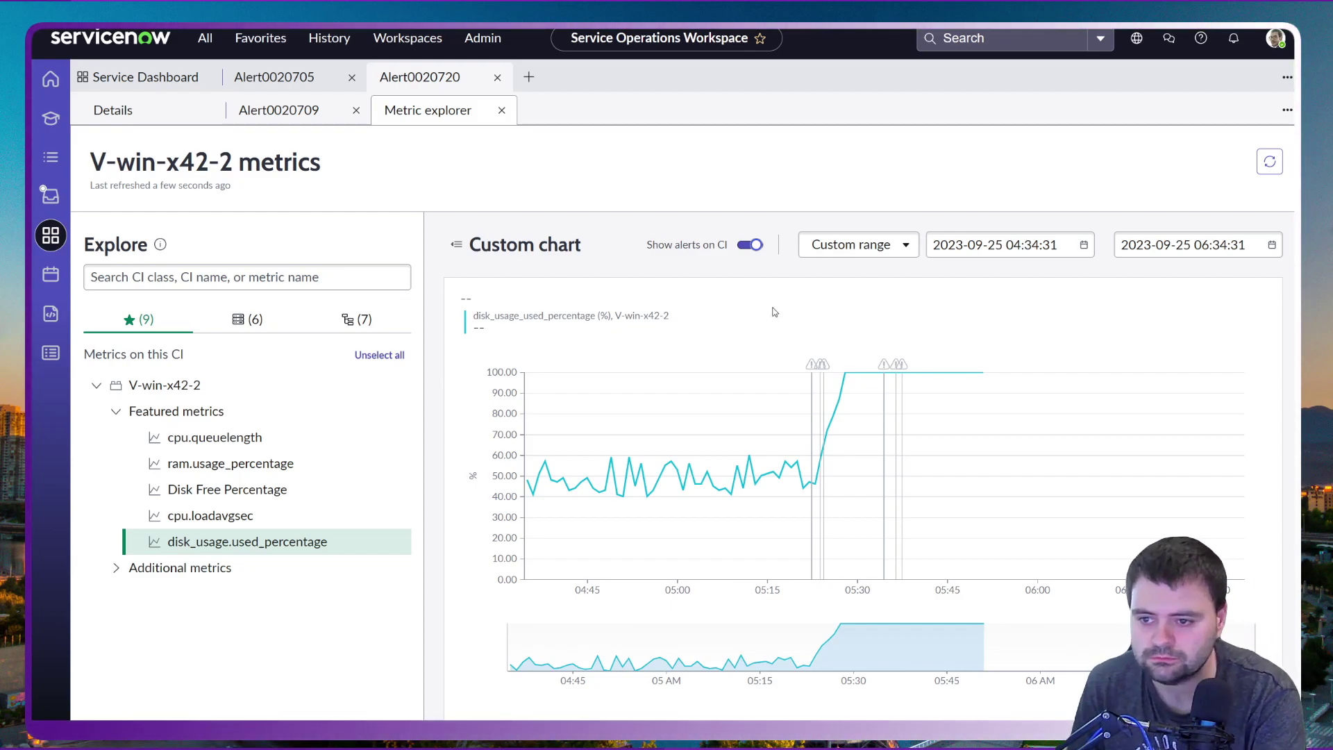
Step: Close the metric explorer and Alert0020709, then list the 9 alerts in group Alert0020720
click(501, 110)
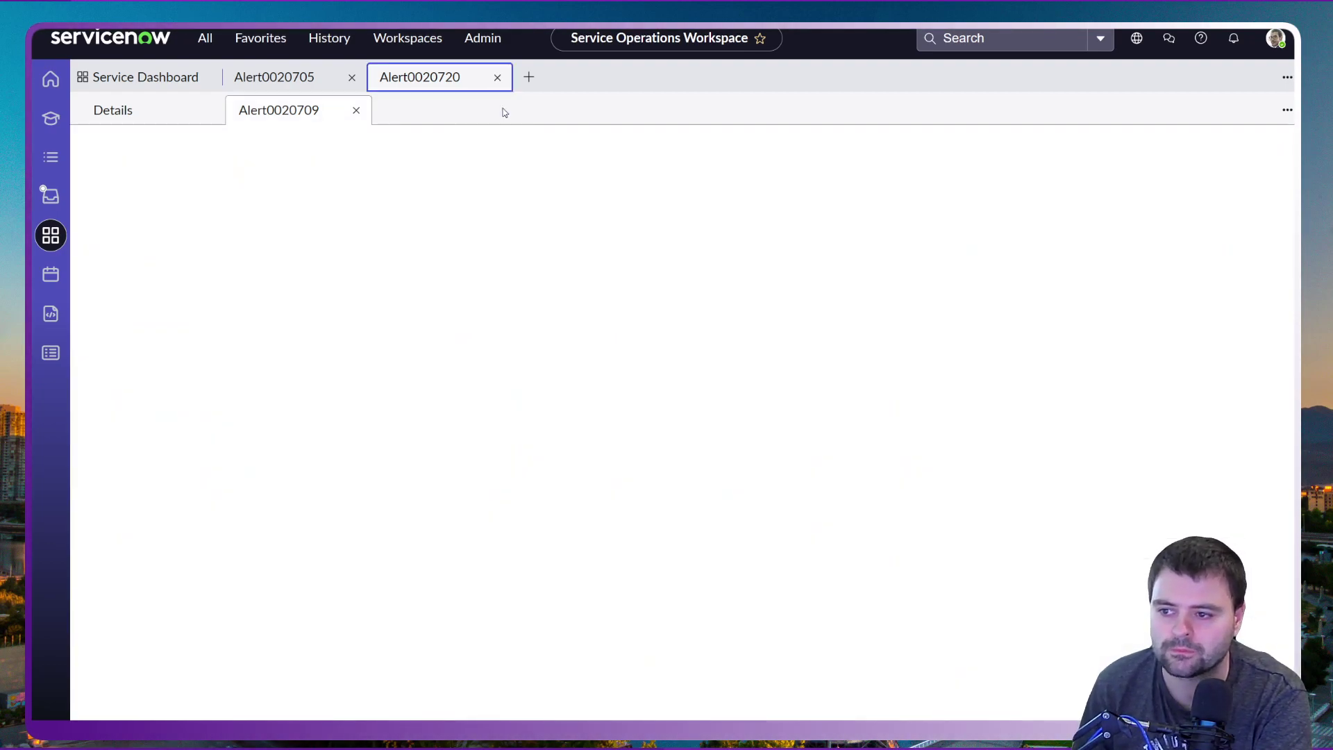
click(355, 112)
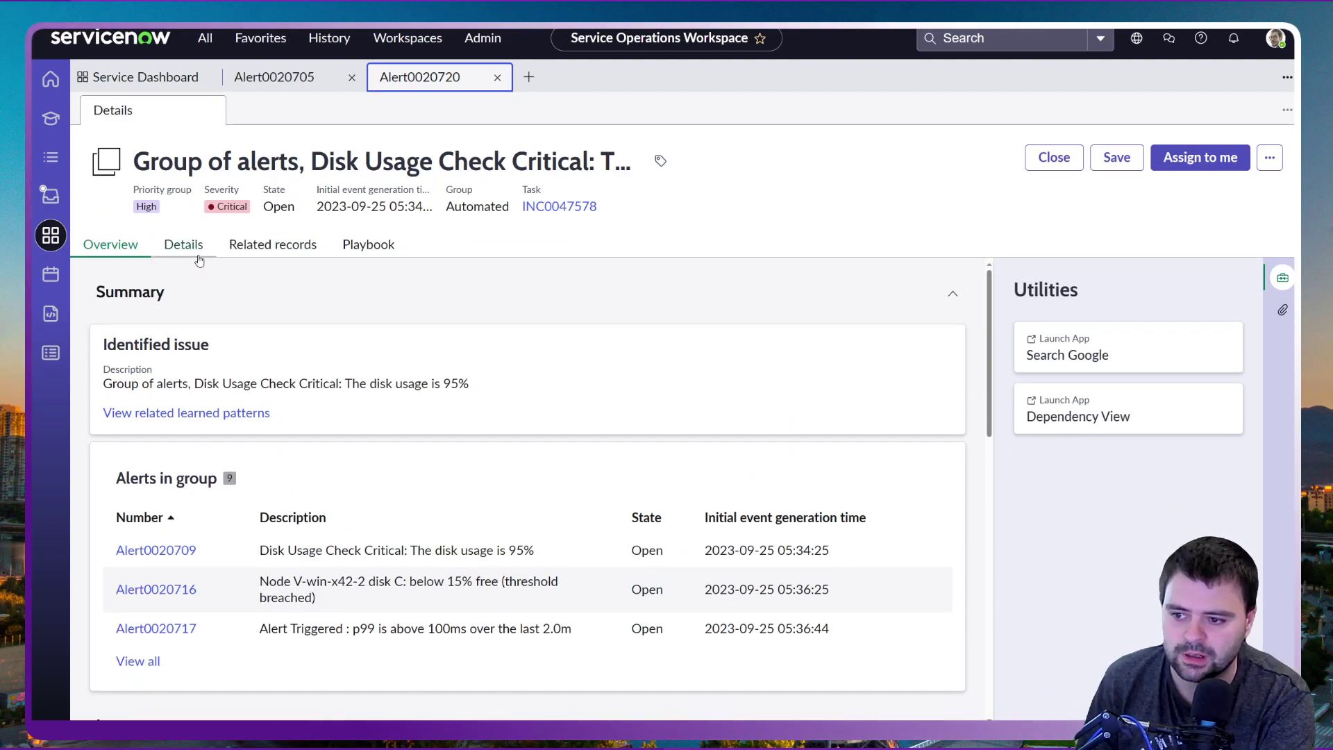
click(273, 244)
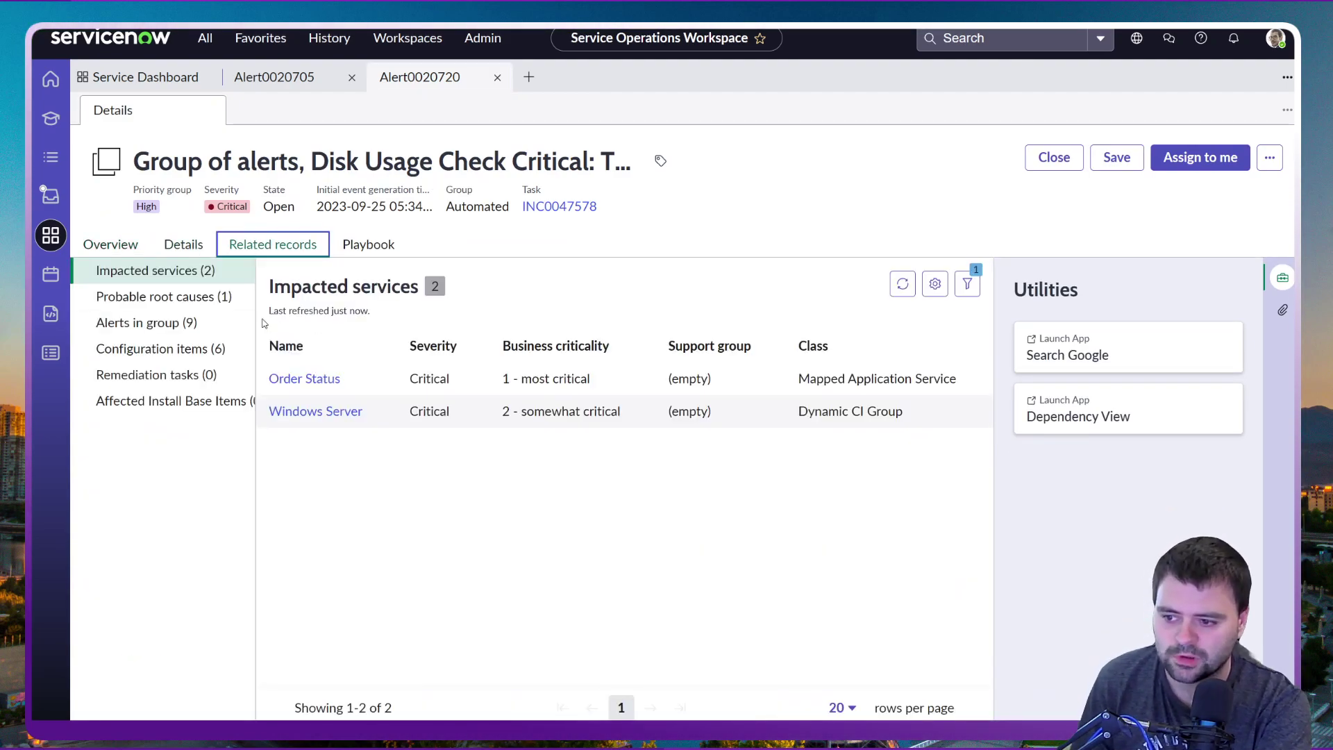
click(250, 323)
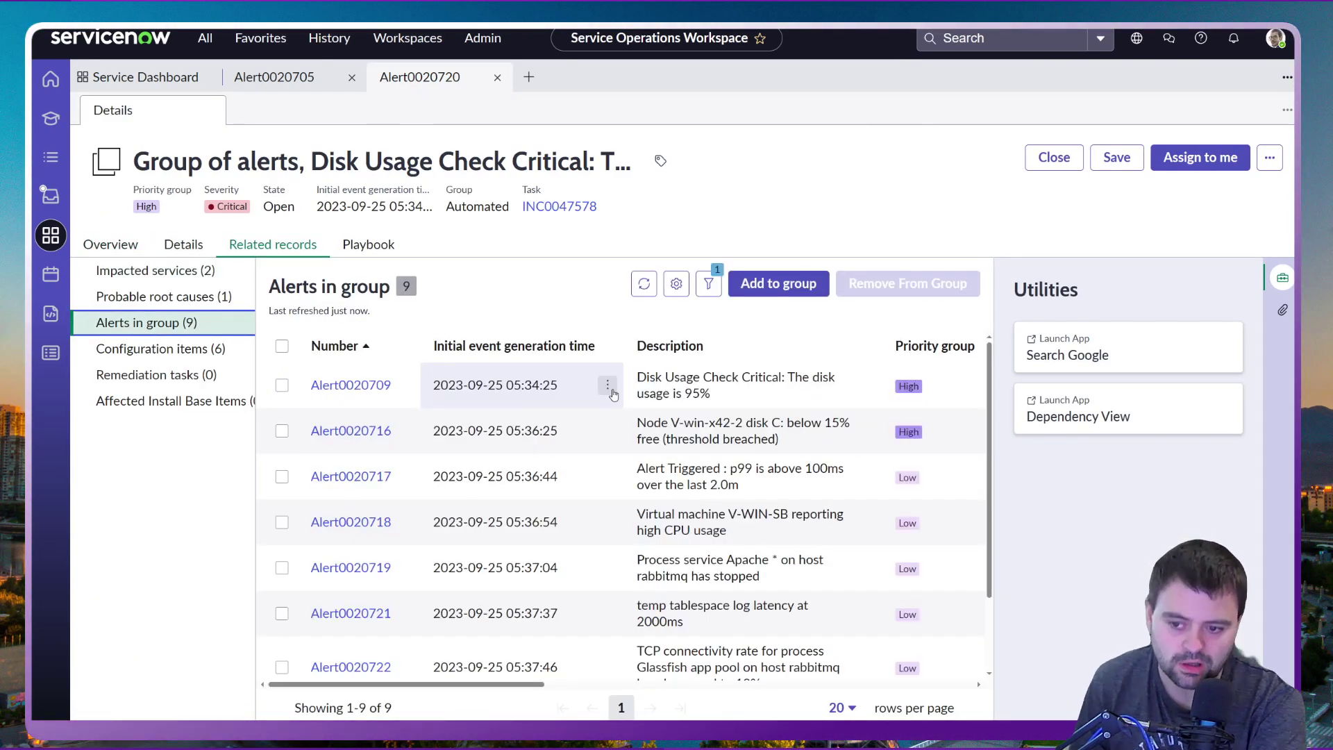
drag(486, 685, 705, 684)
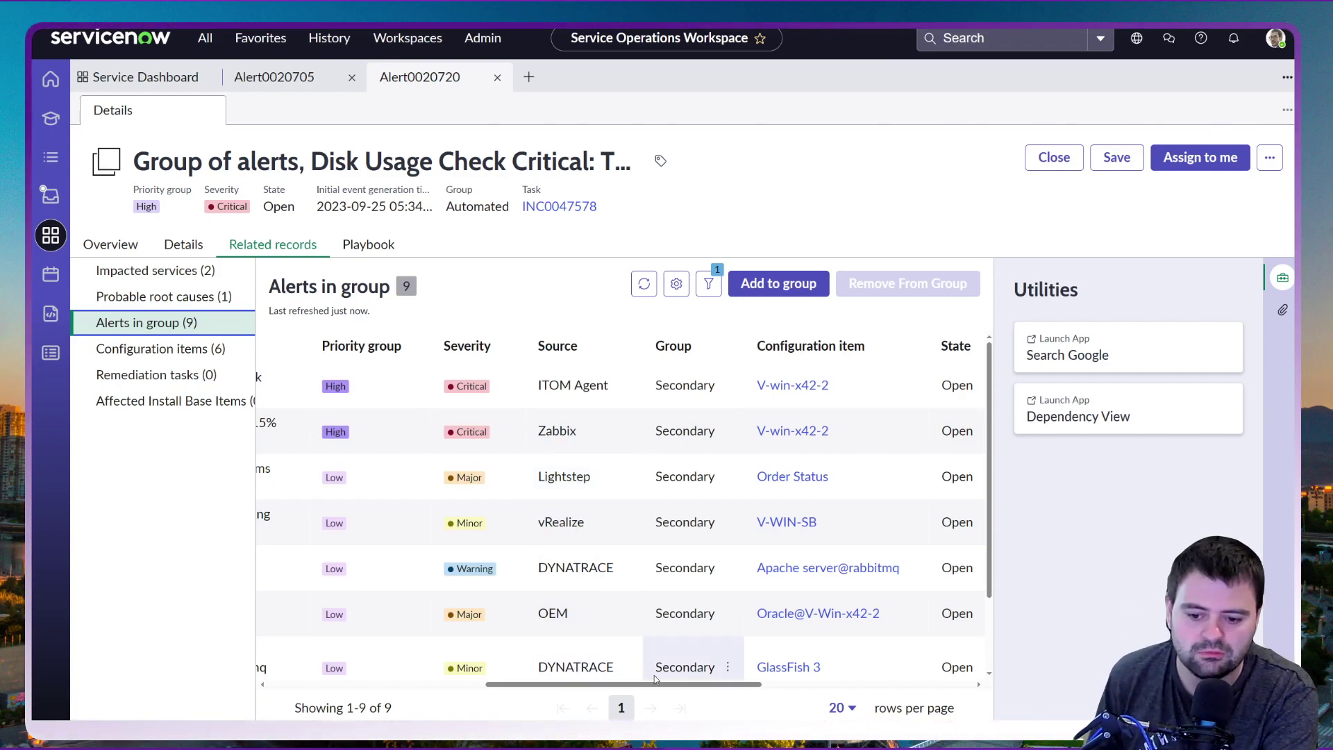
drag(657, 680, 441, 672)
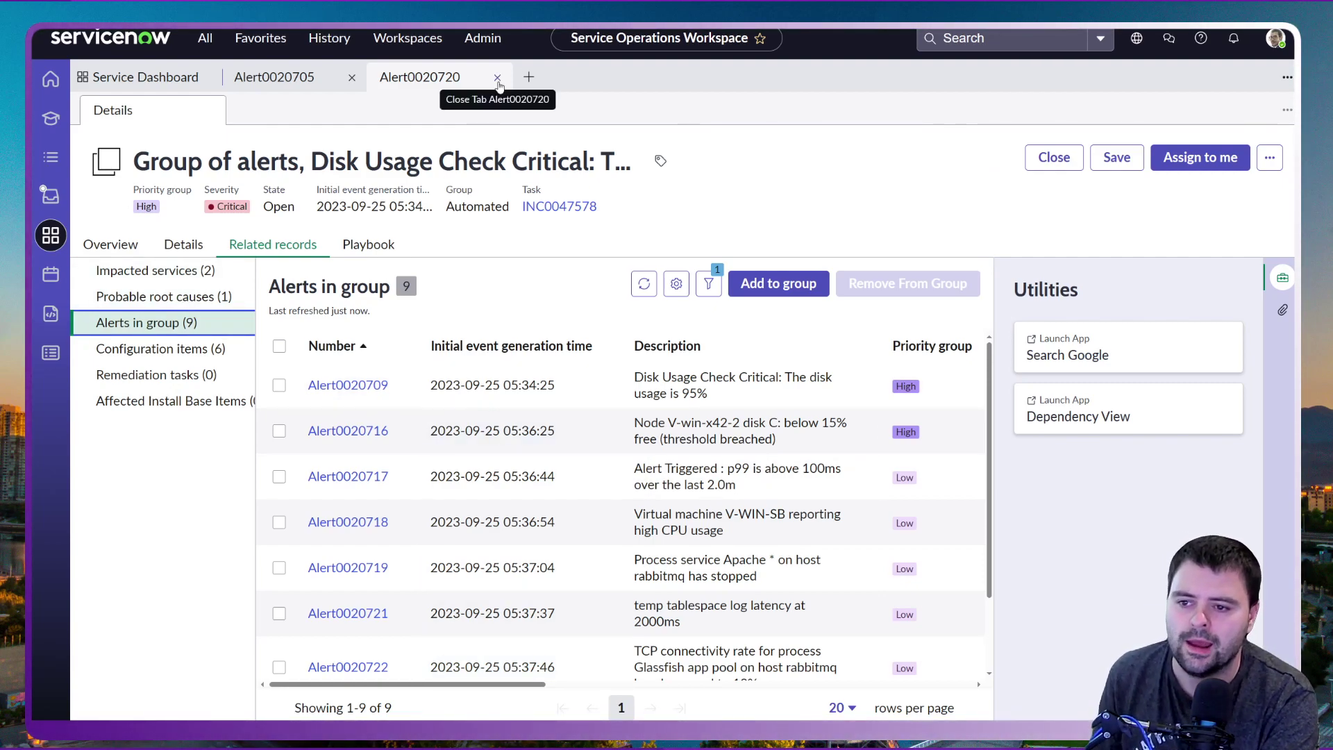
Step: Open the Service Map of the critical Order Status service from the dashboard
click(139, 77)
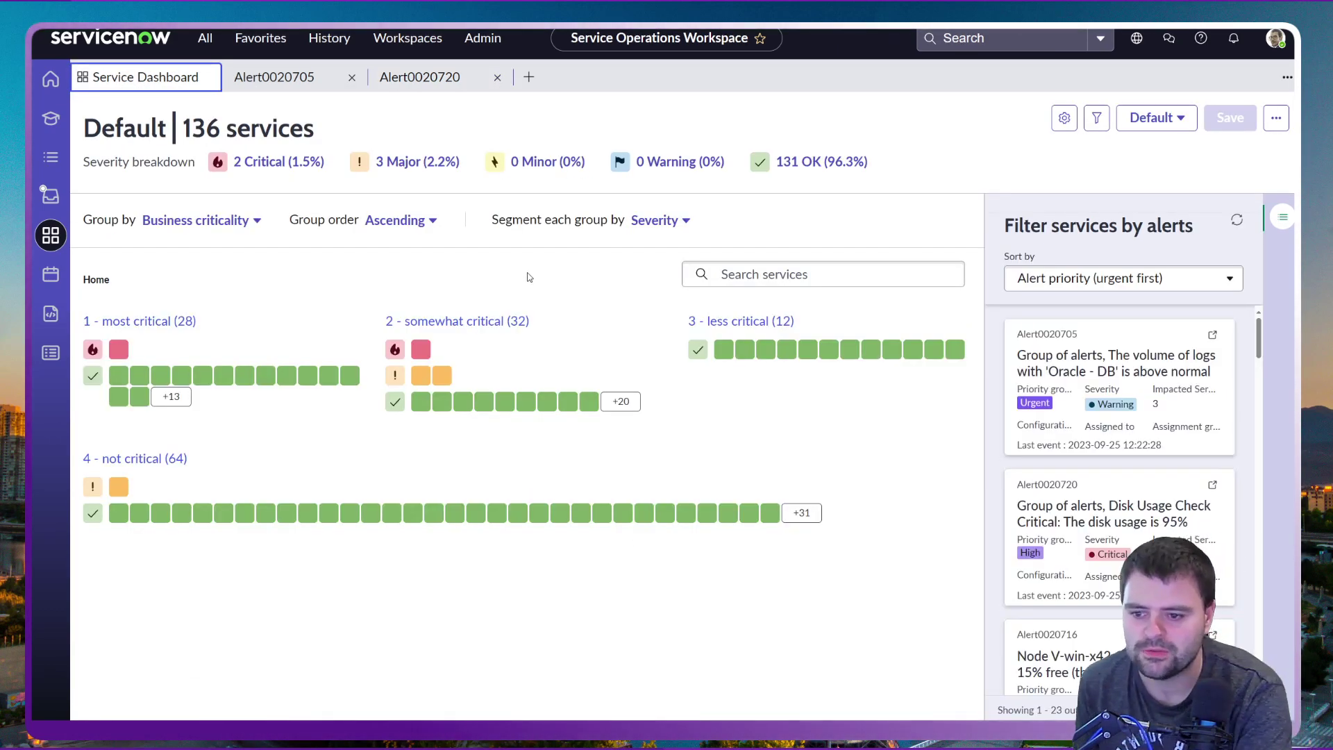
click(119, 349)
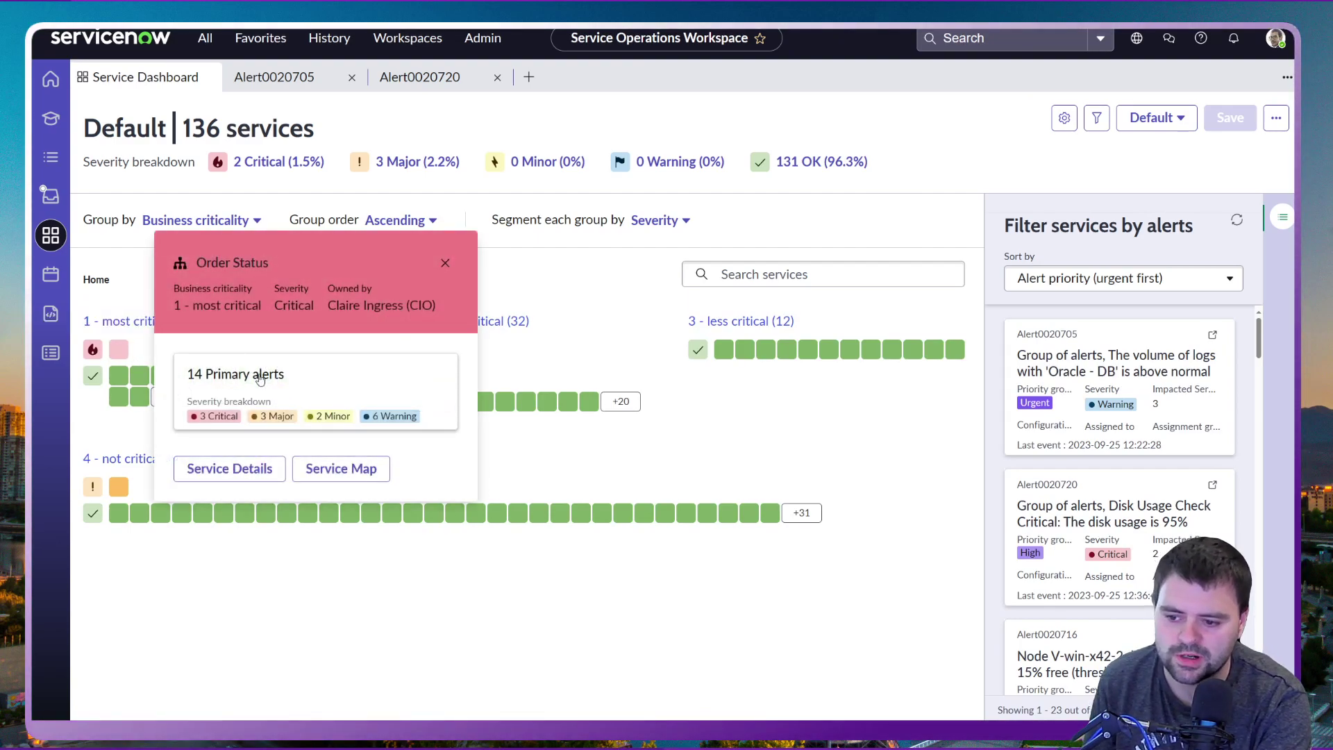
click(366, 472)
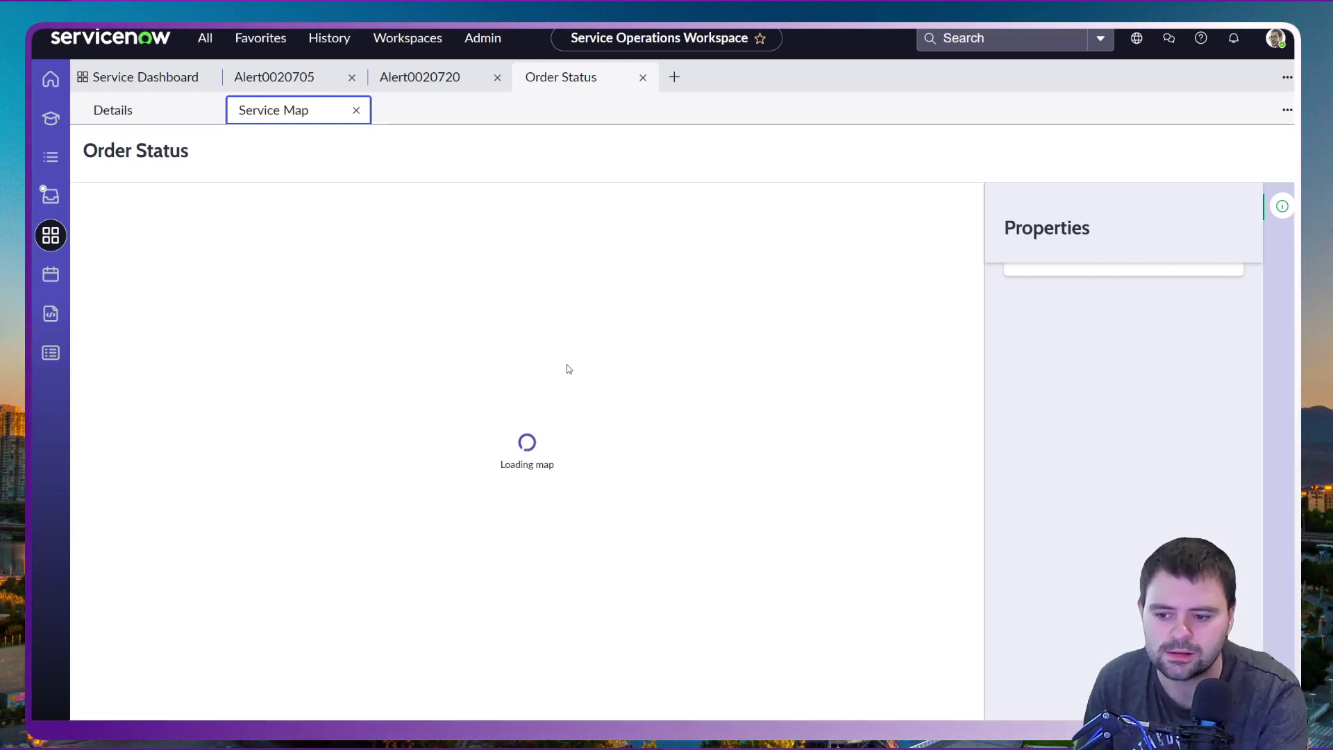
Step: Switch the Order Status service map to the Advanced map view
click(1287, 110)
click(993, 175)
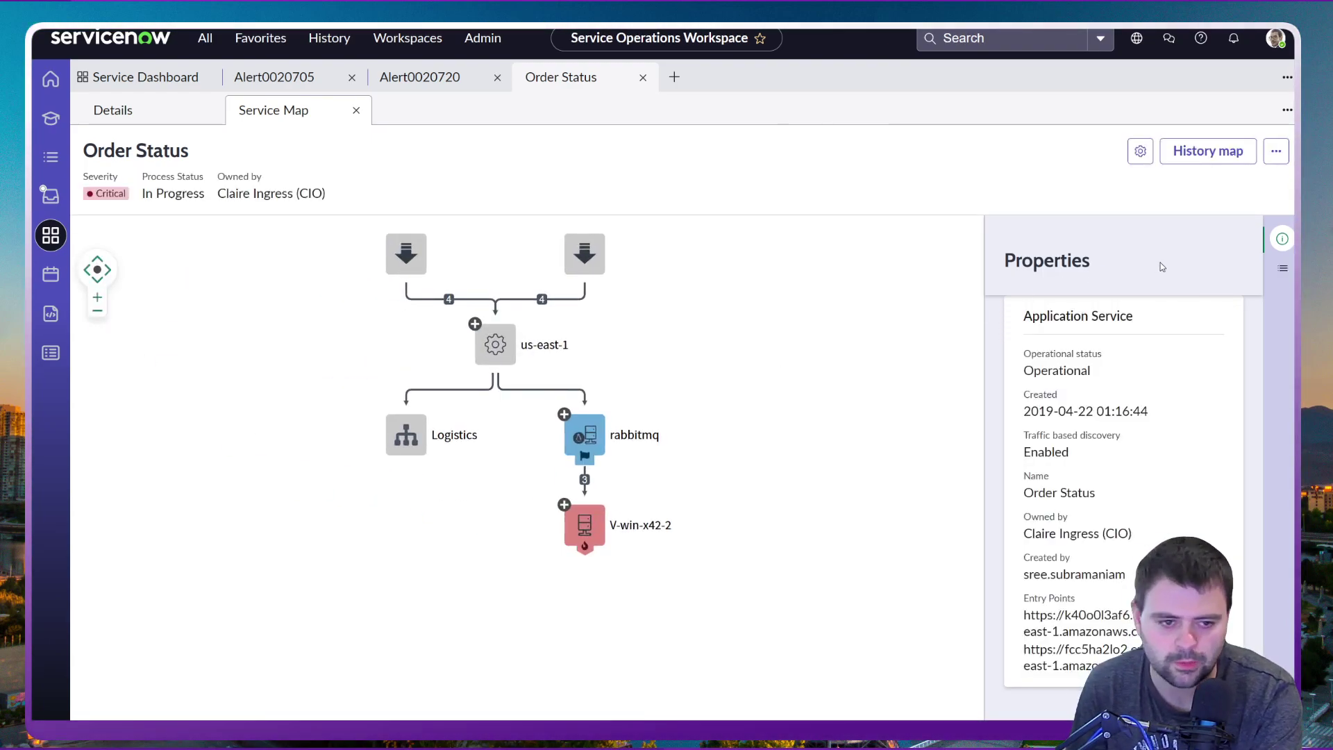
click(1276, 151)
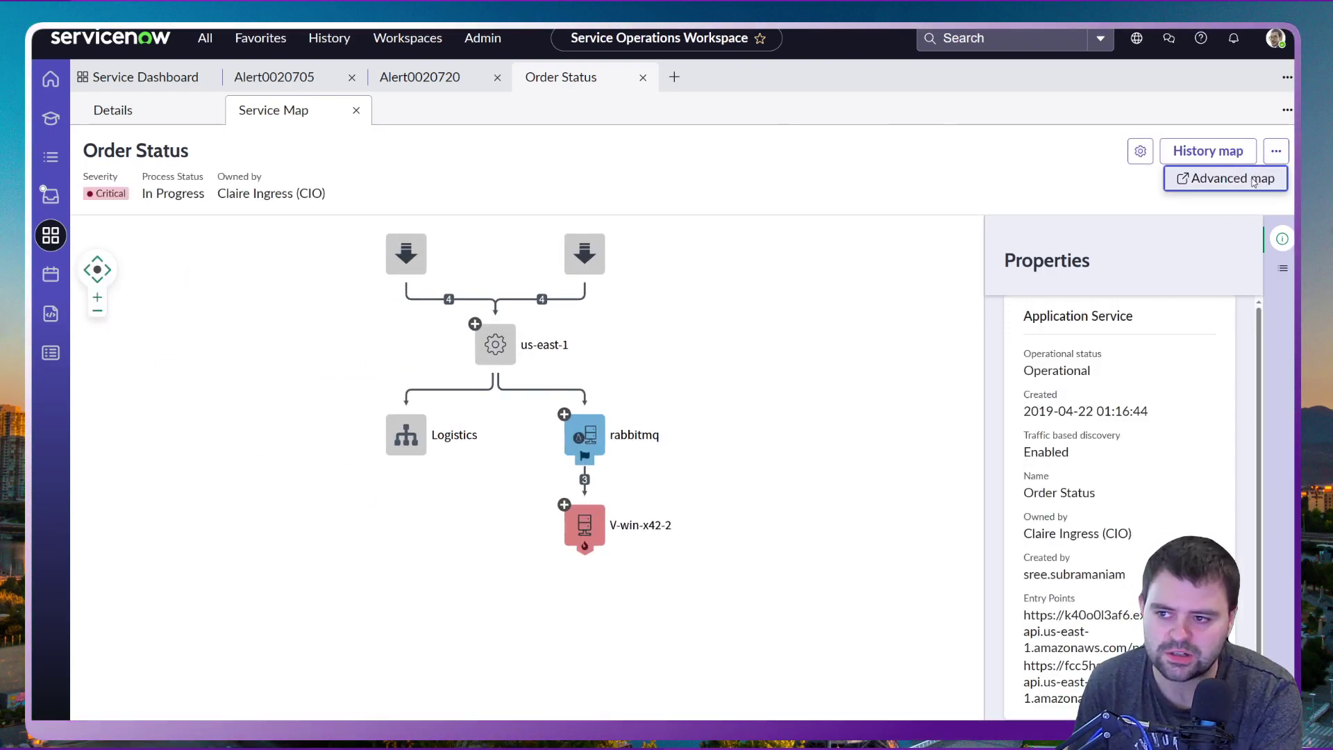
click(1255, 179)
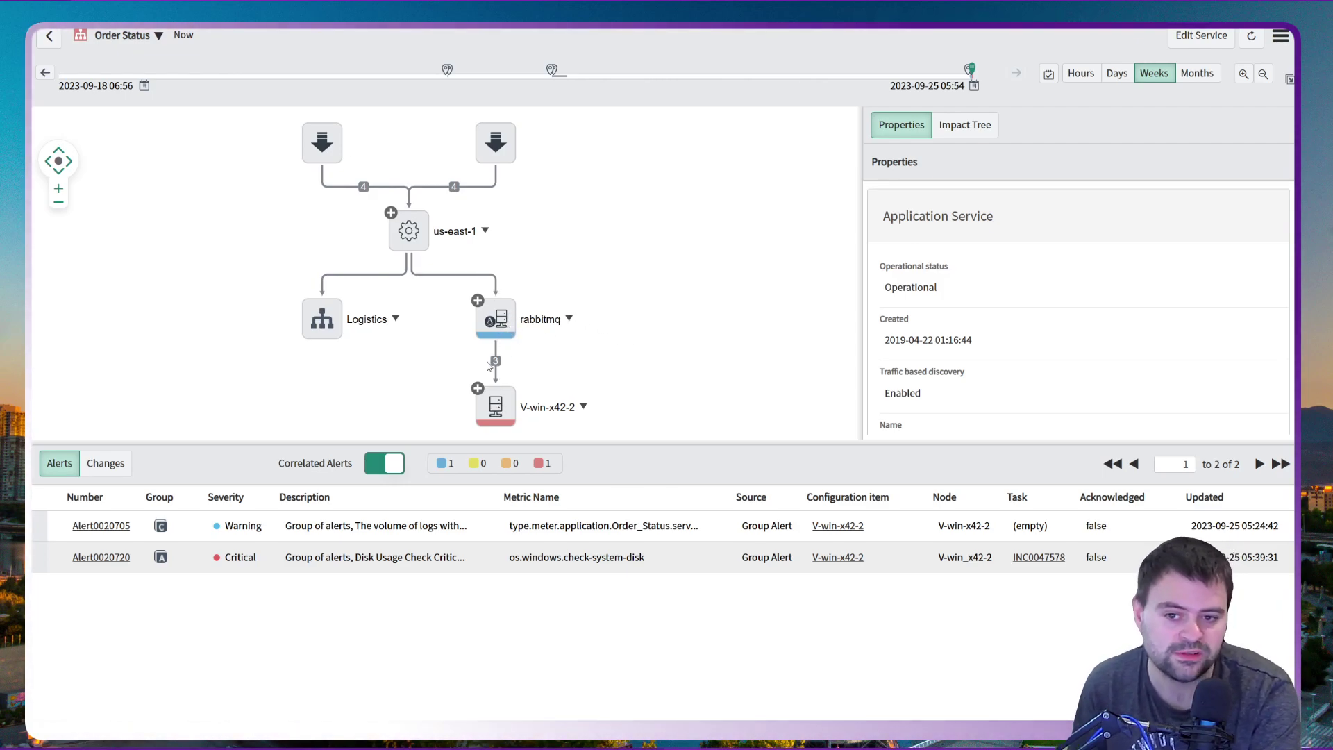
Step: Expand V-win-x42-2 to reveal its Oracle database and open the map's time comparison settings
click(494, 401)
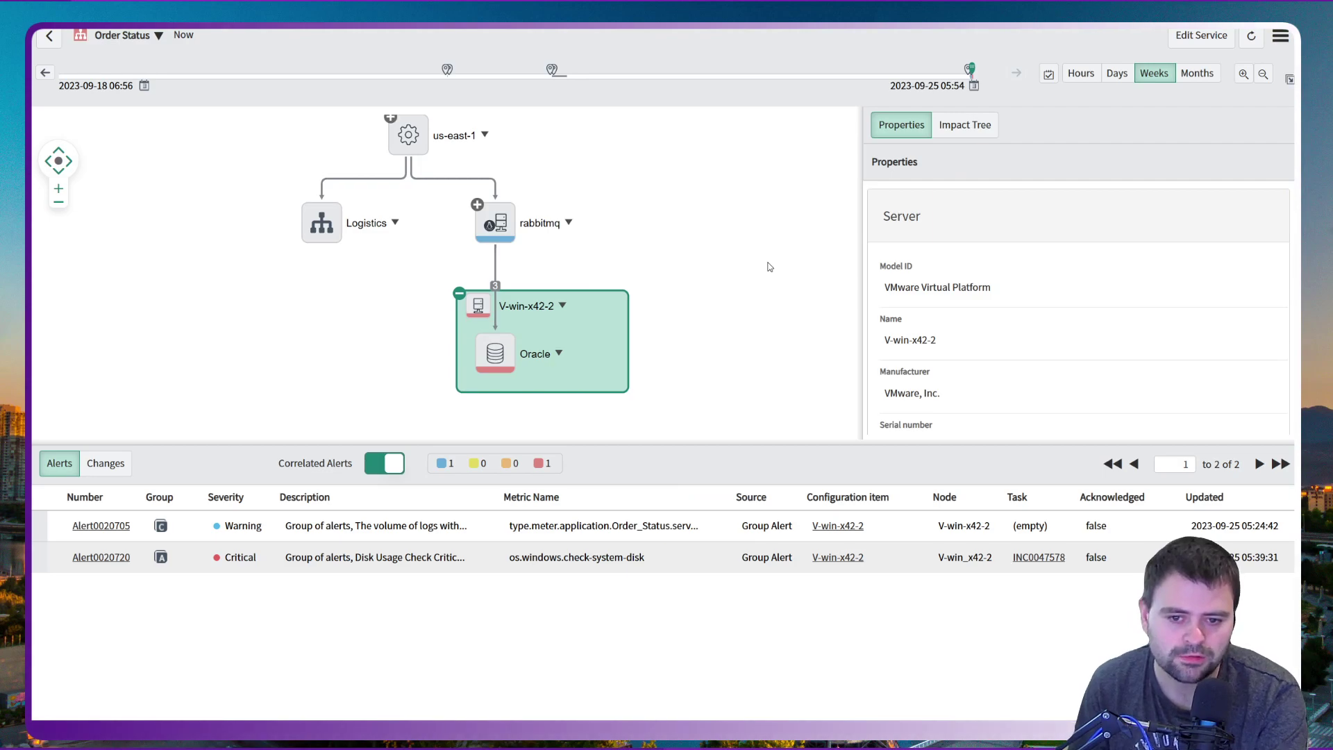
click(1290, 80)
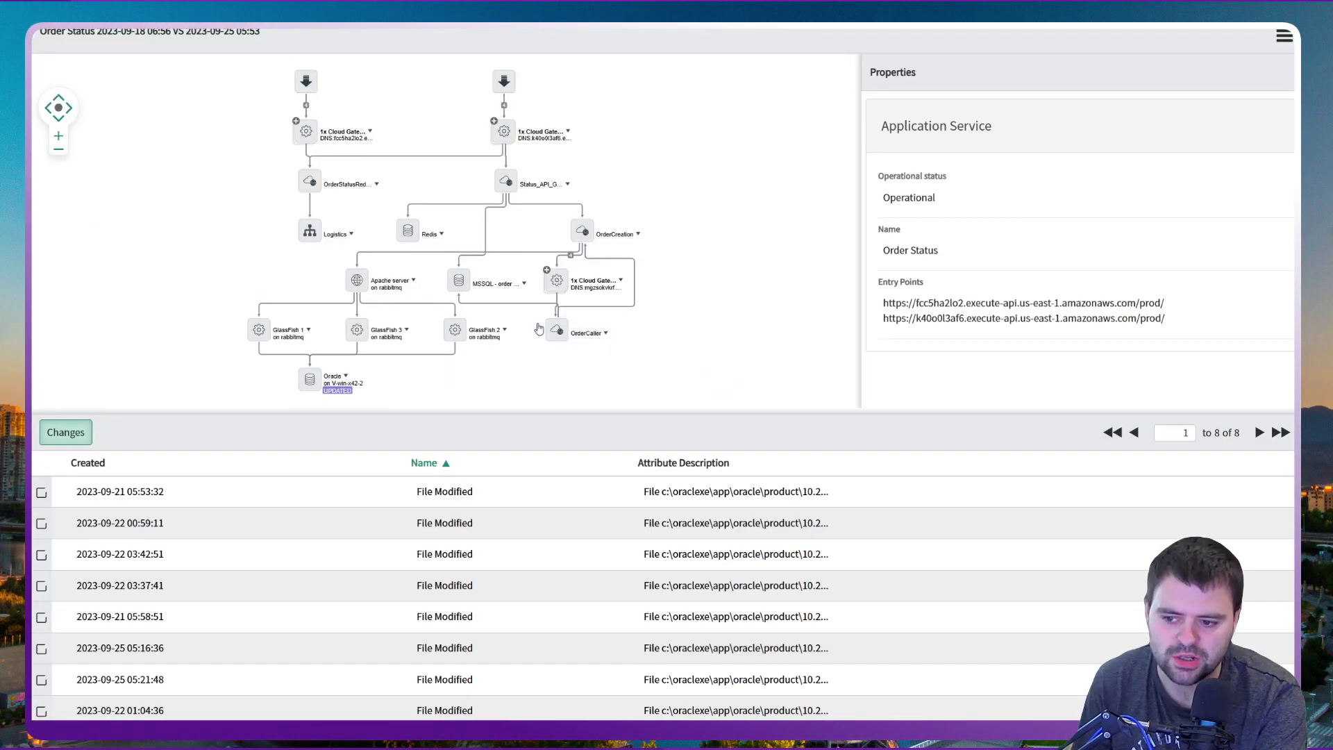
Step: Open the Oracle instance's SPFILEXE.ORA diff, mark the sql_trace=true line, then close it
click(340, 393)
scroll(1045, 257, down, 3)
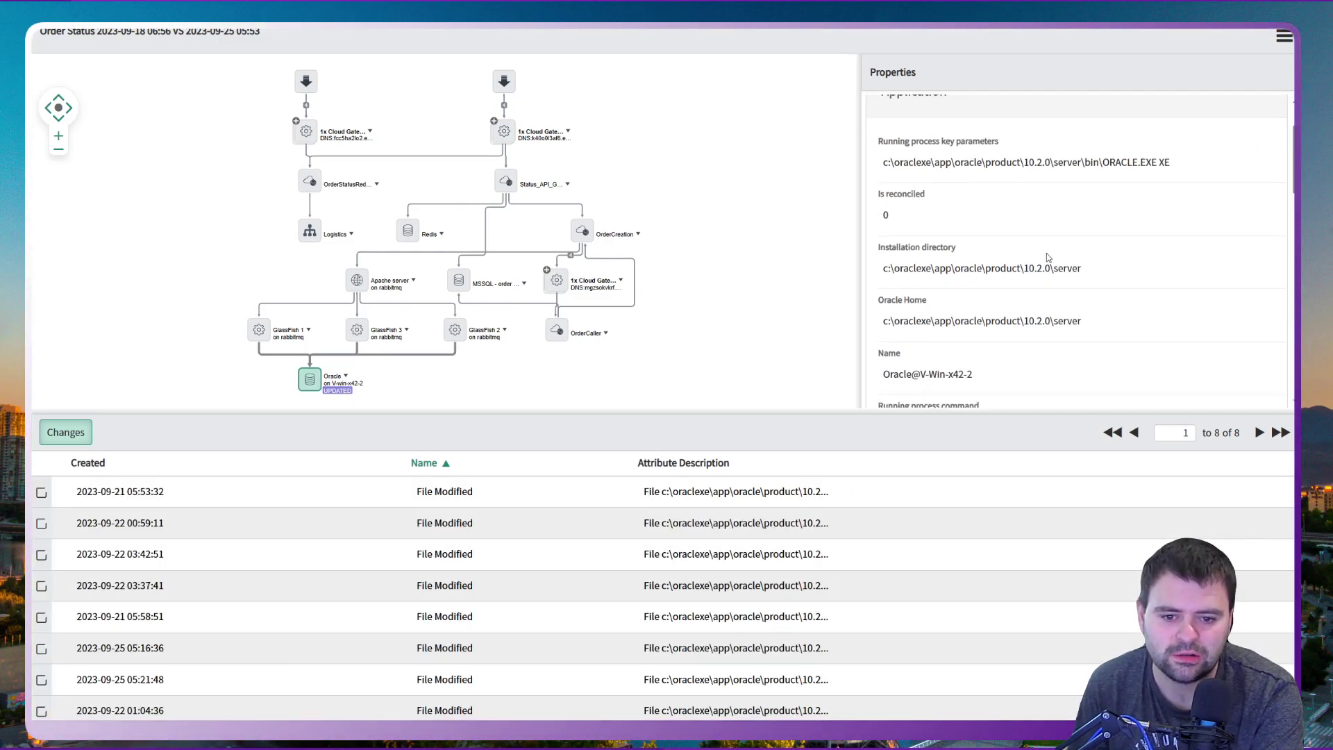
scroll(1050, 262, down, 5)
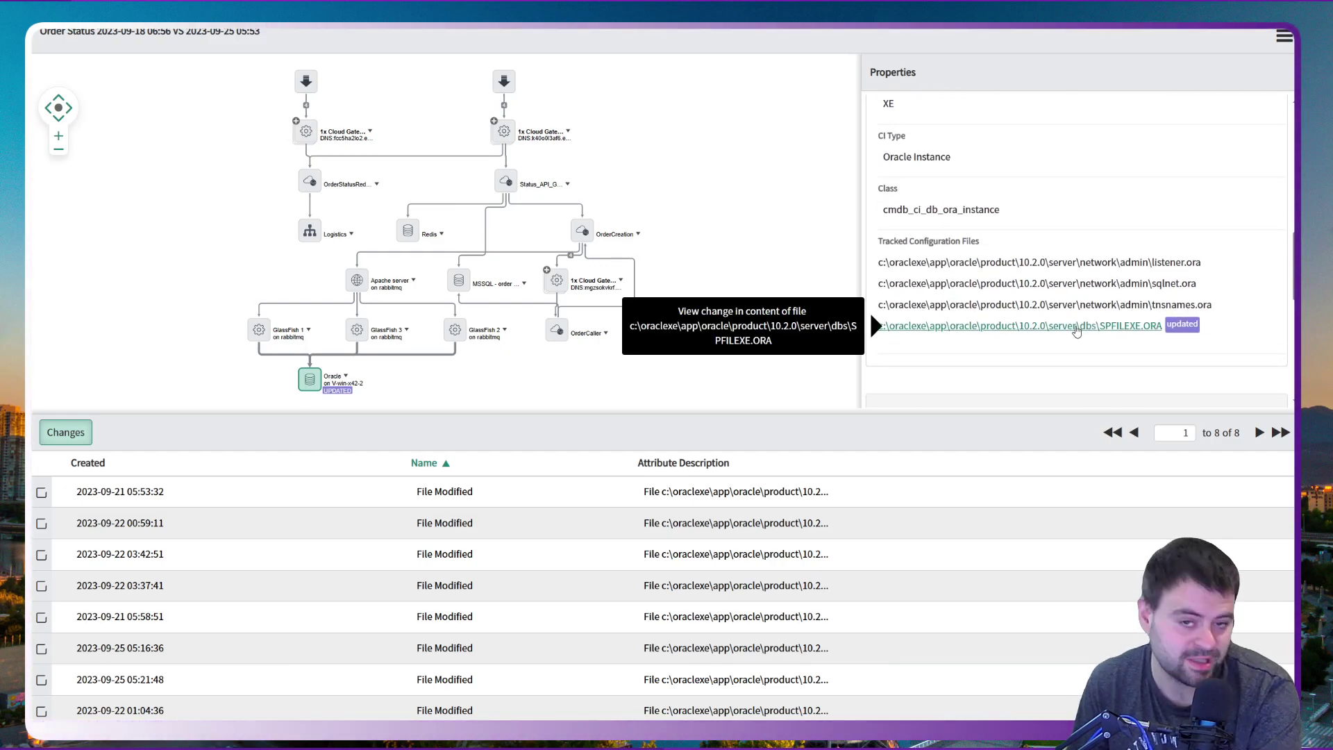
click(1076, 326)
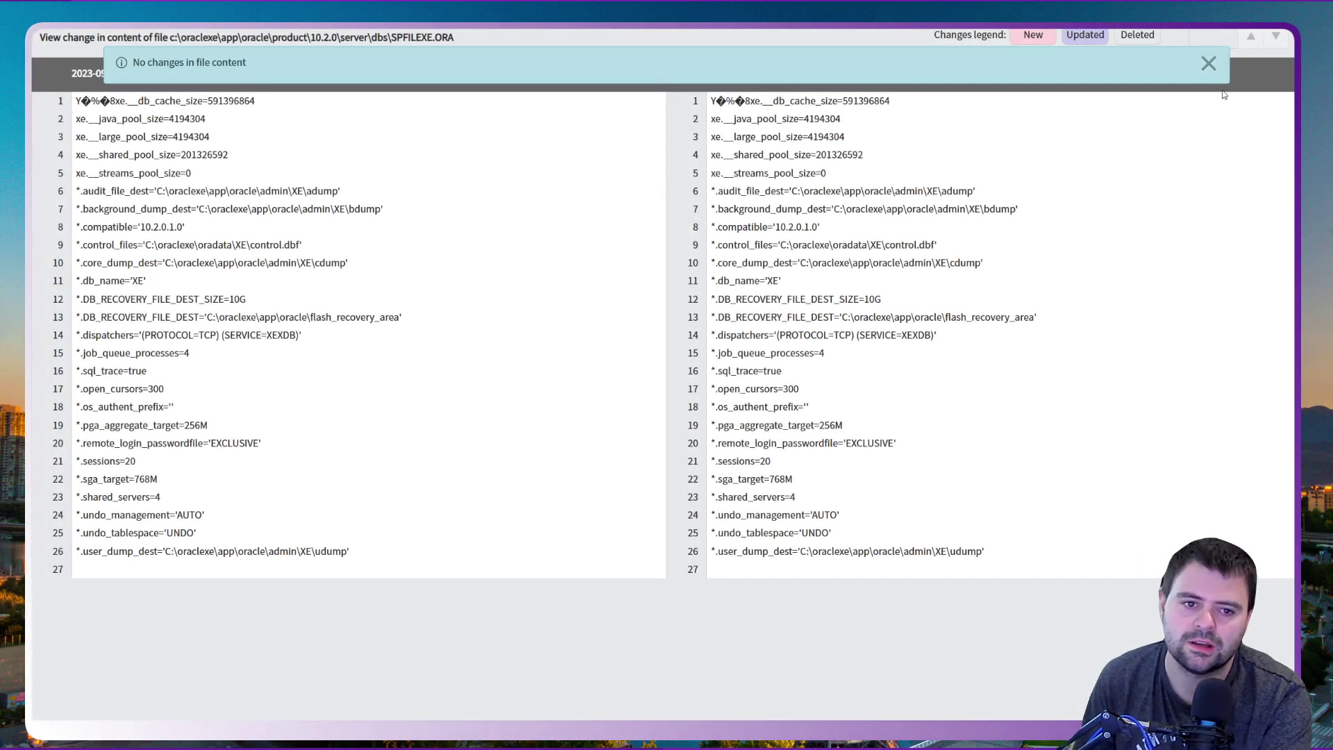
click(1209, 63)
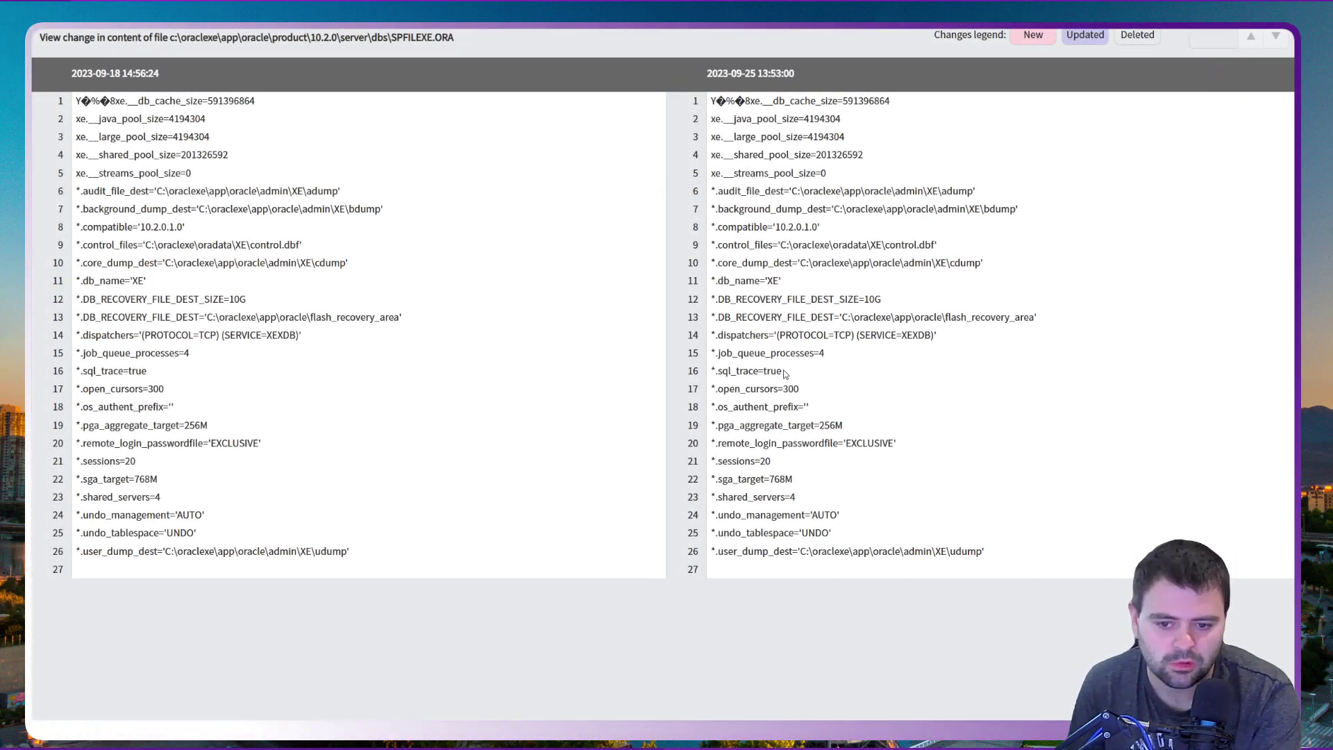
drag(784, 369, 711, 371)
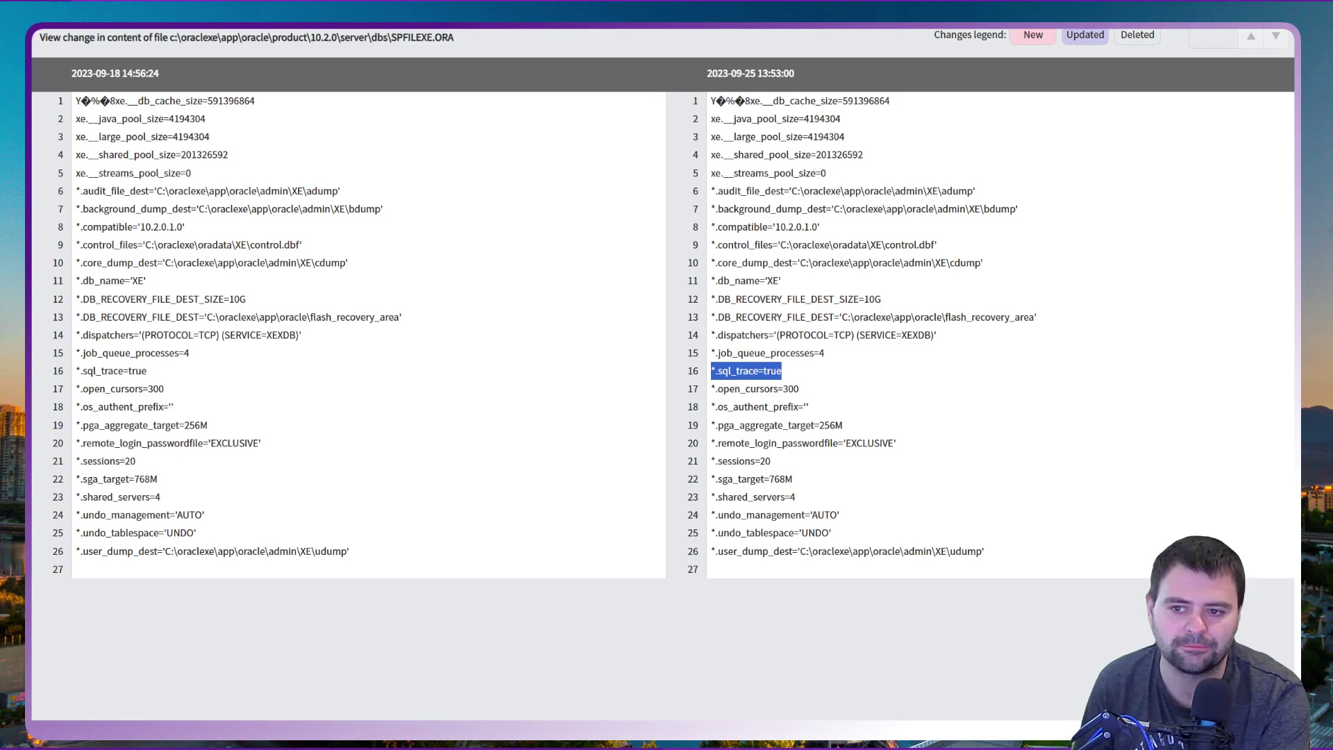
key(Escape)
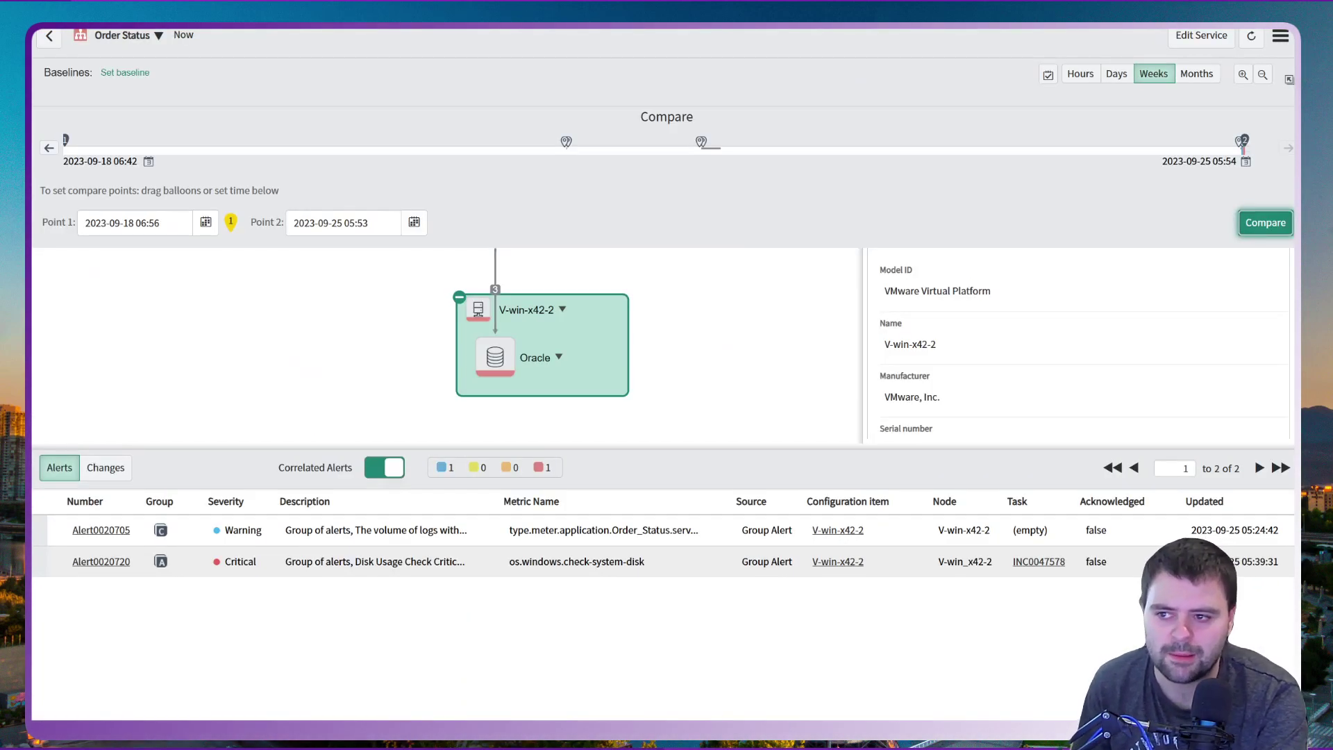
Step: Return to Alert0020720, close the Order Status map, and open probable root cause CHG0040272
key(Escape)
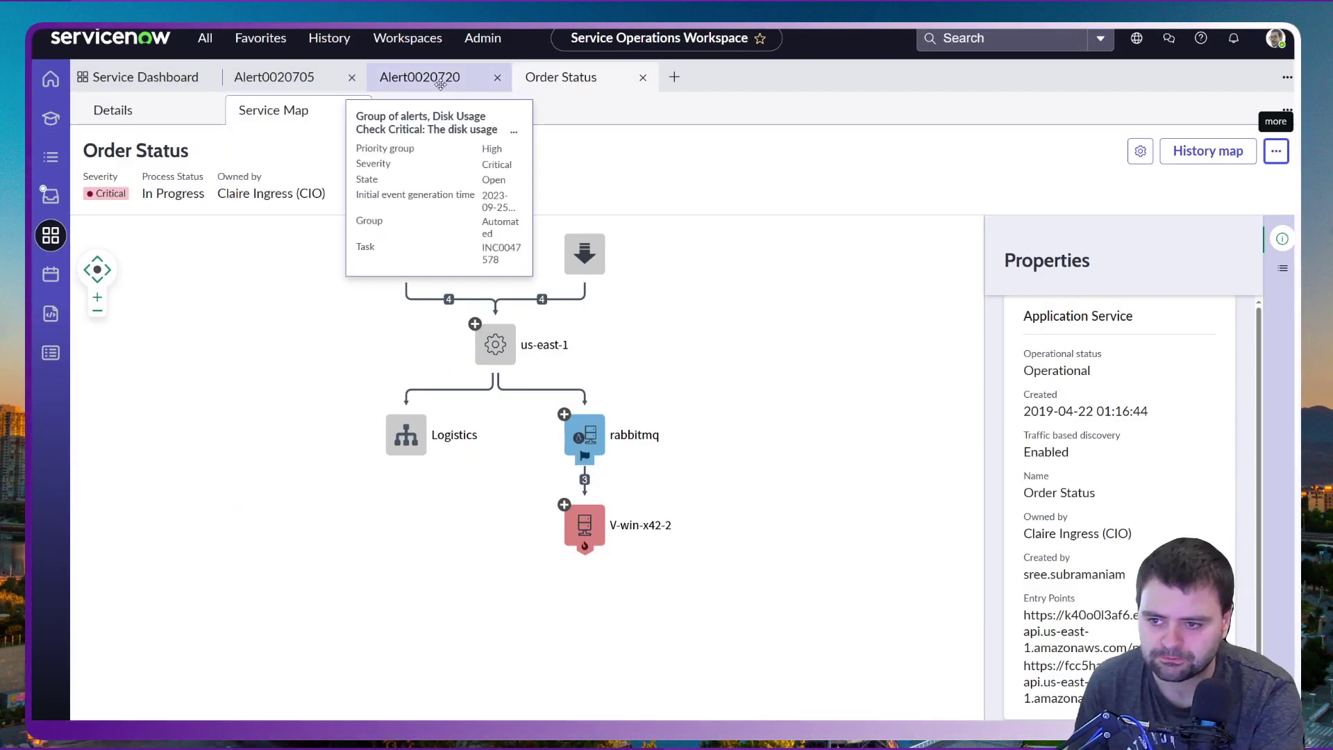
click(417, 78)
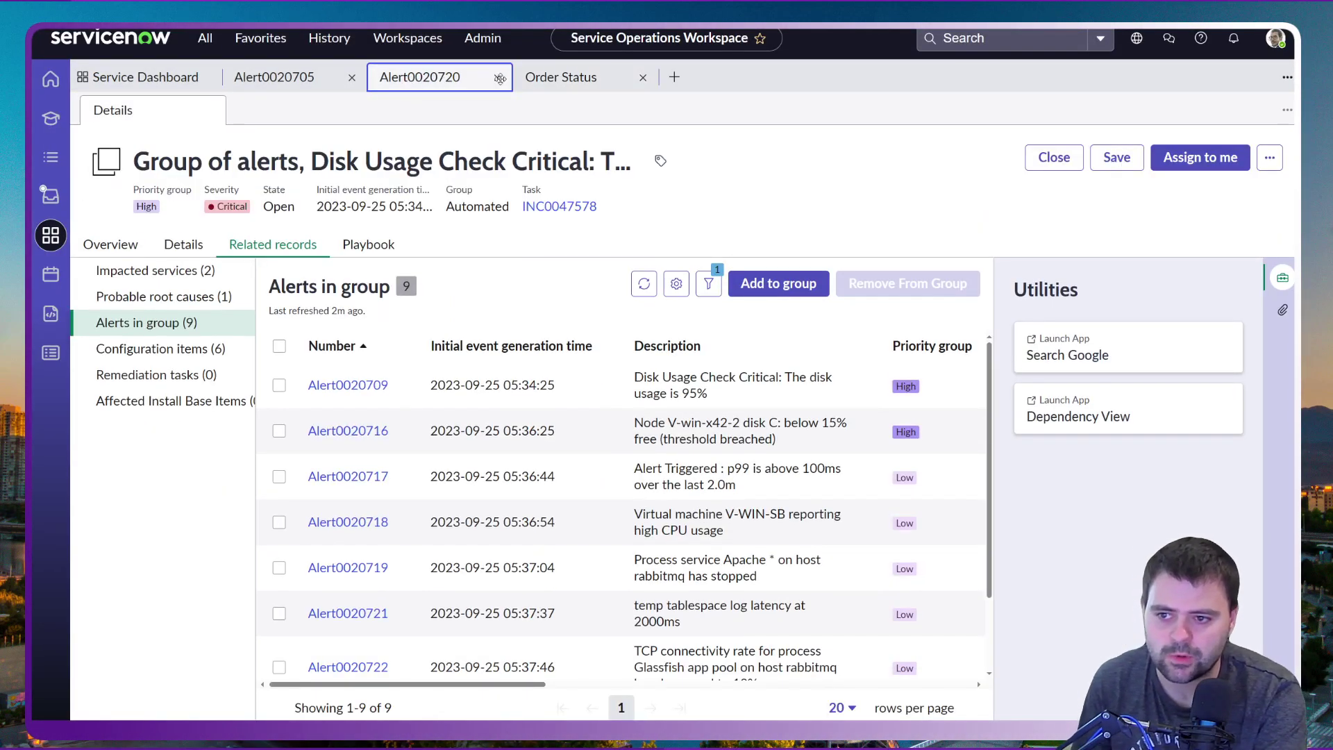
click(643, 77)
click(166, 295)
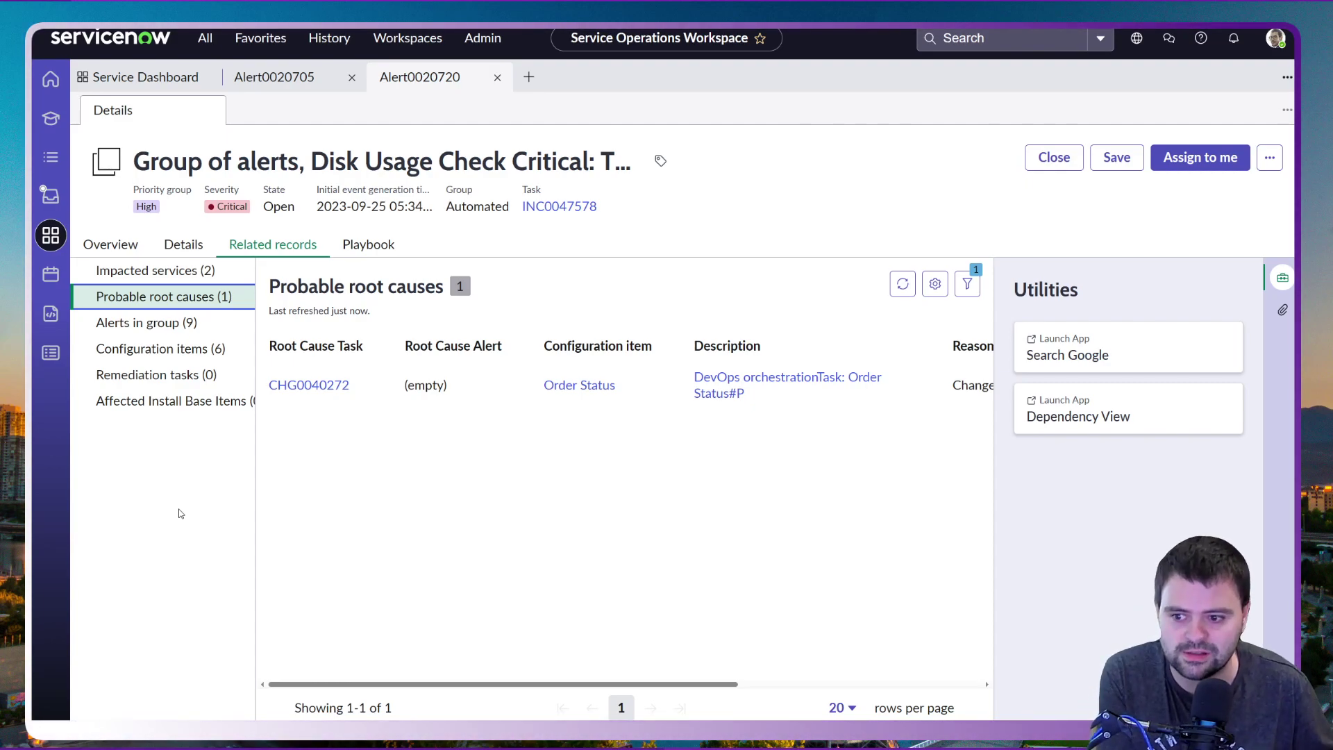
click(321, 385)
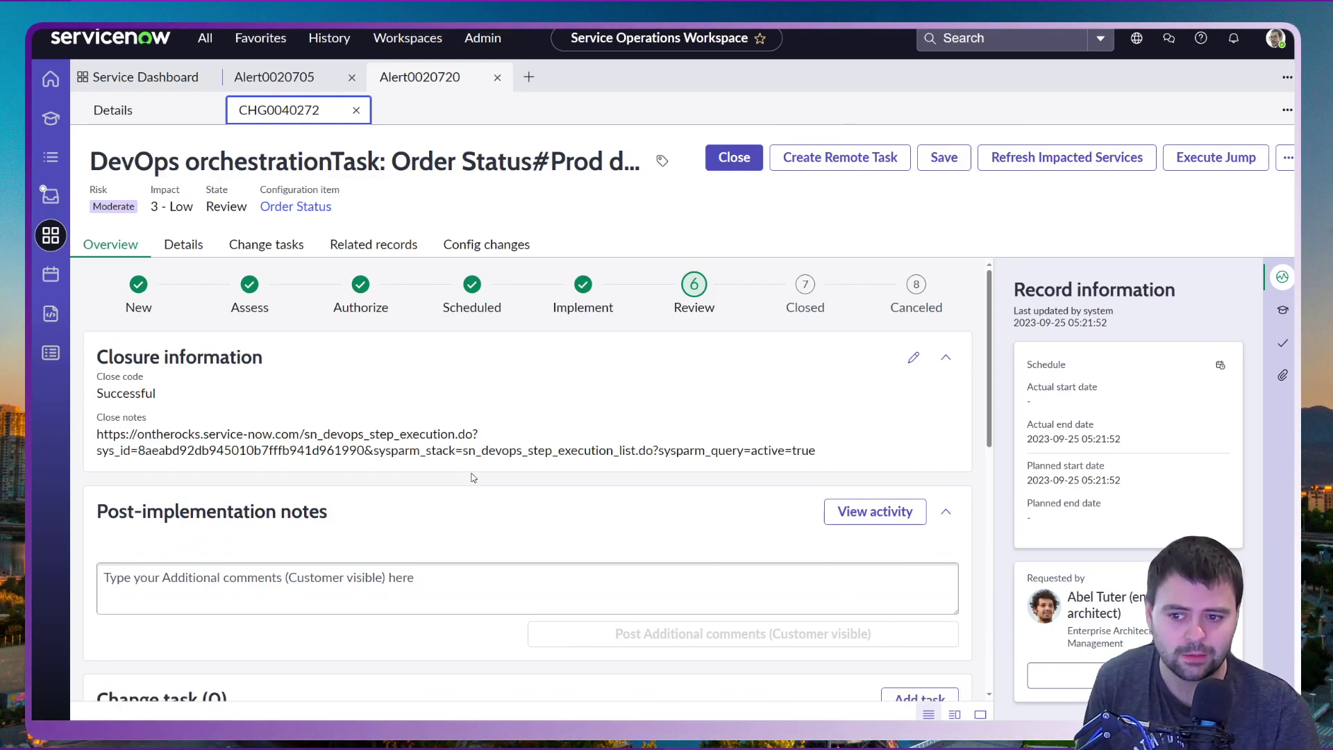
Step: Review the change's configuration changes, checking the Prod-v7.dpl deployment and Alert0020720 timeline details
click(493, 248)
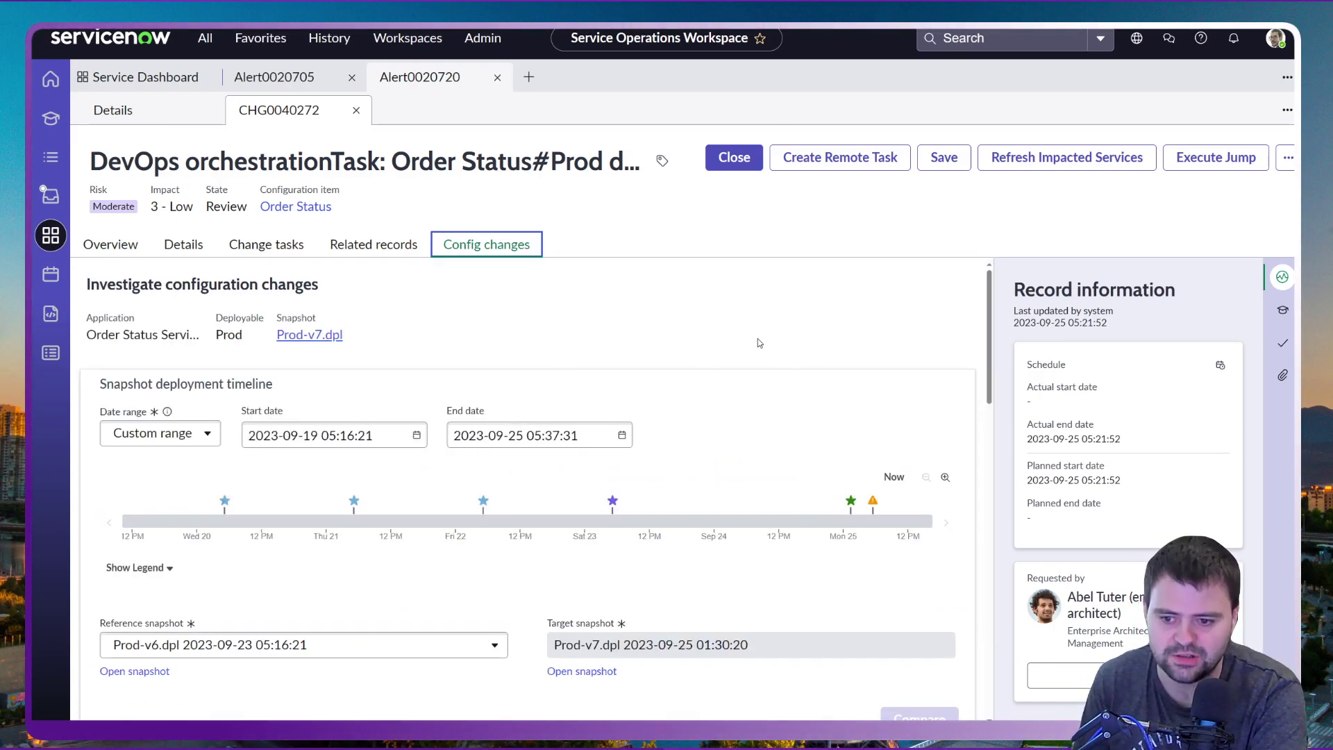
click(852, 502)
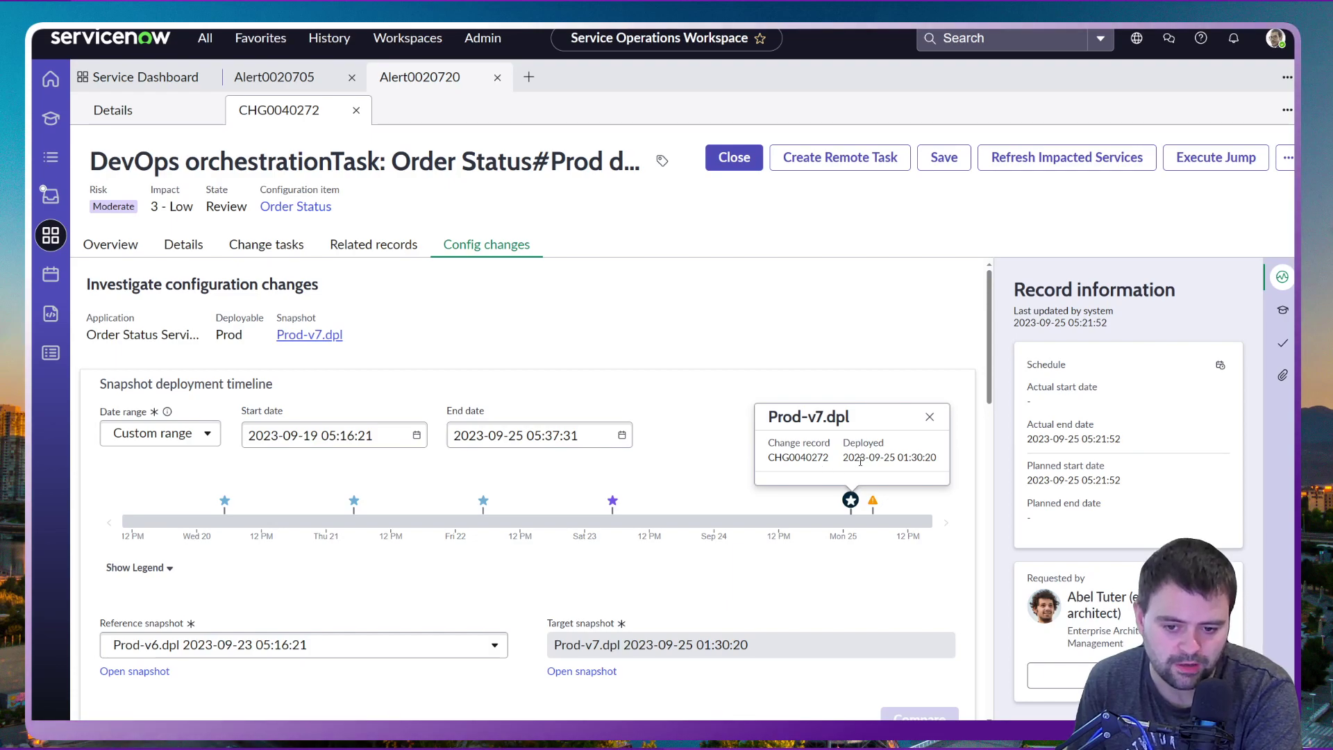
click(873, 504)
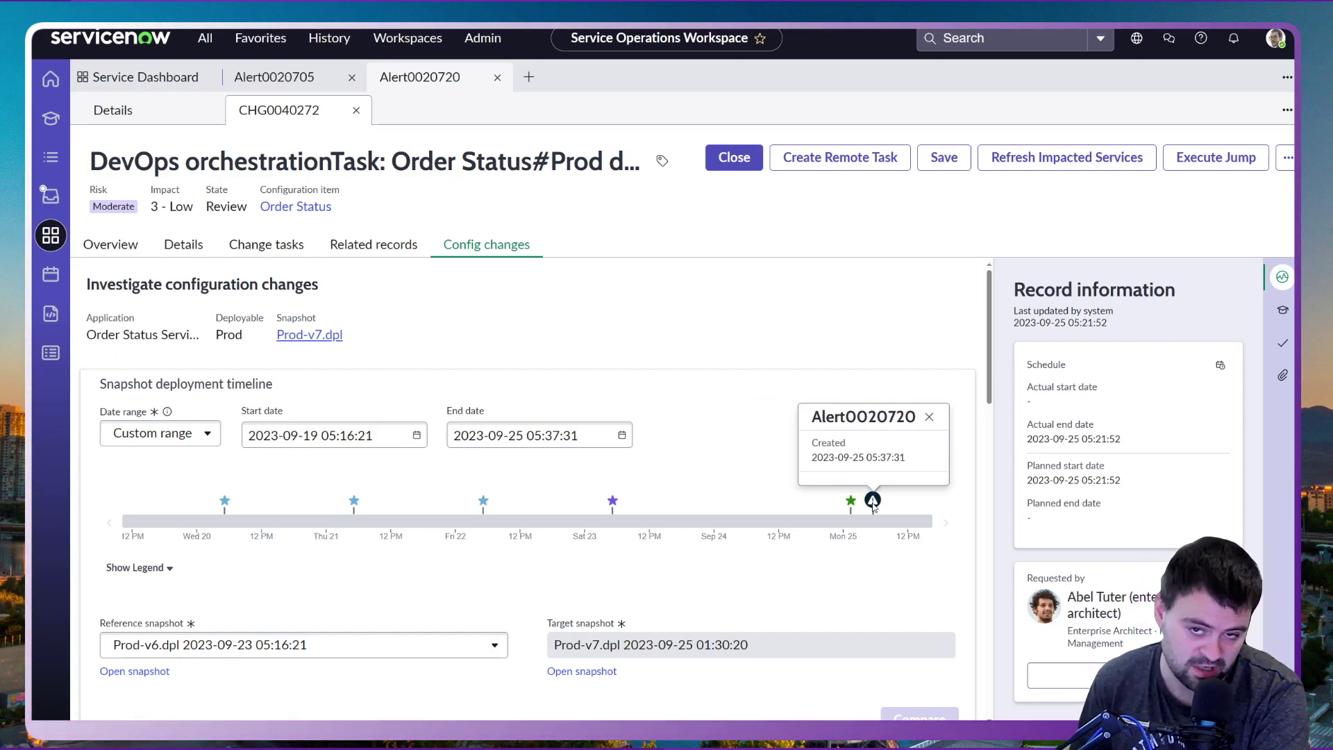
click(929, 417)
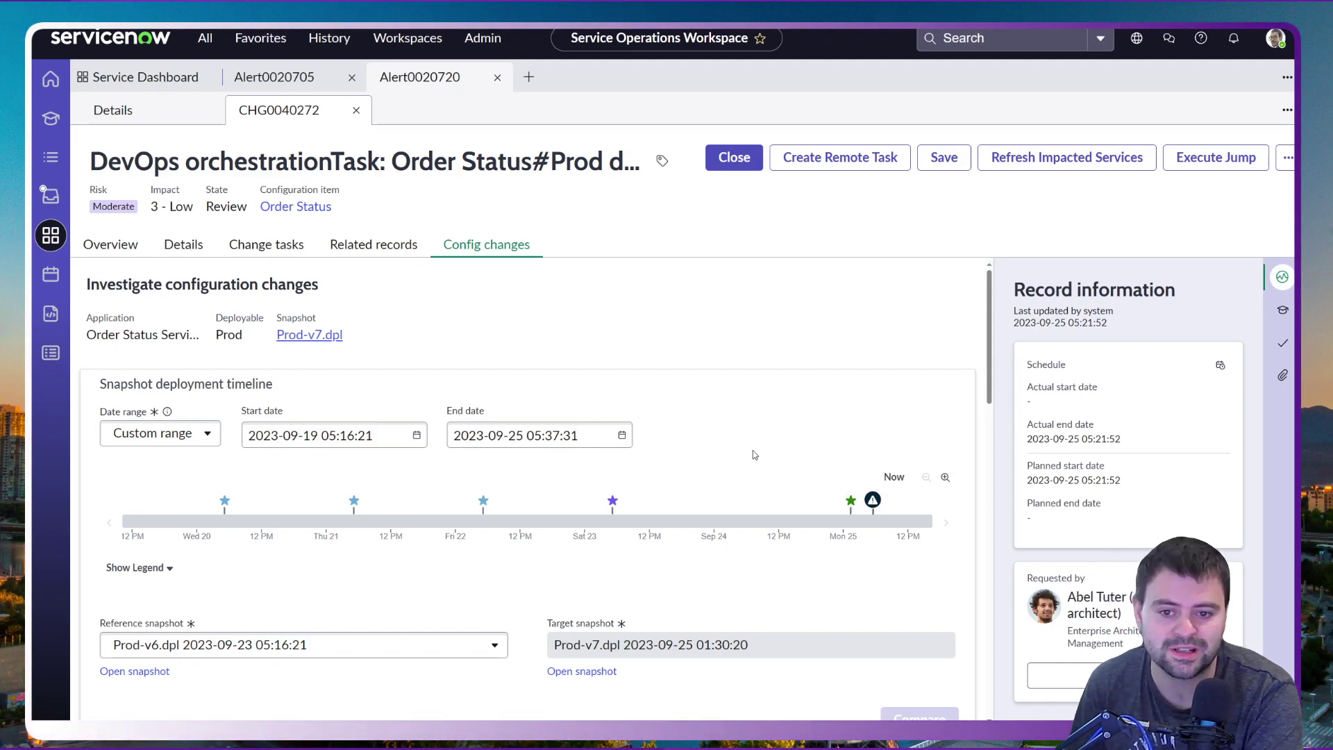
Step: Widen the configuration tree beside the Prod-v6 versus Prod-v7 list and scroll back to the top
scroll(753, 439, down, 3)
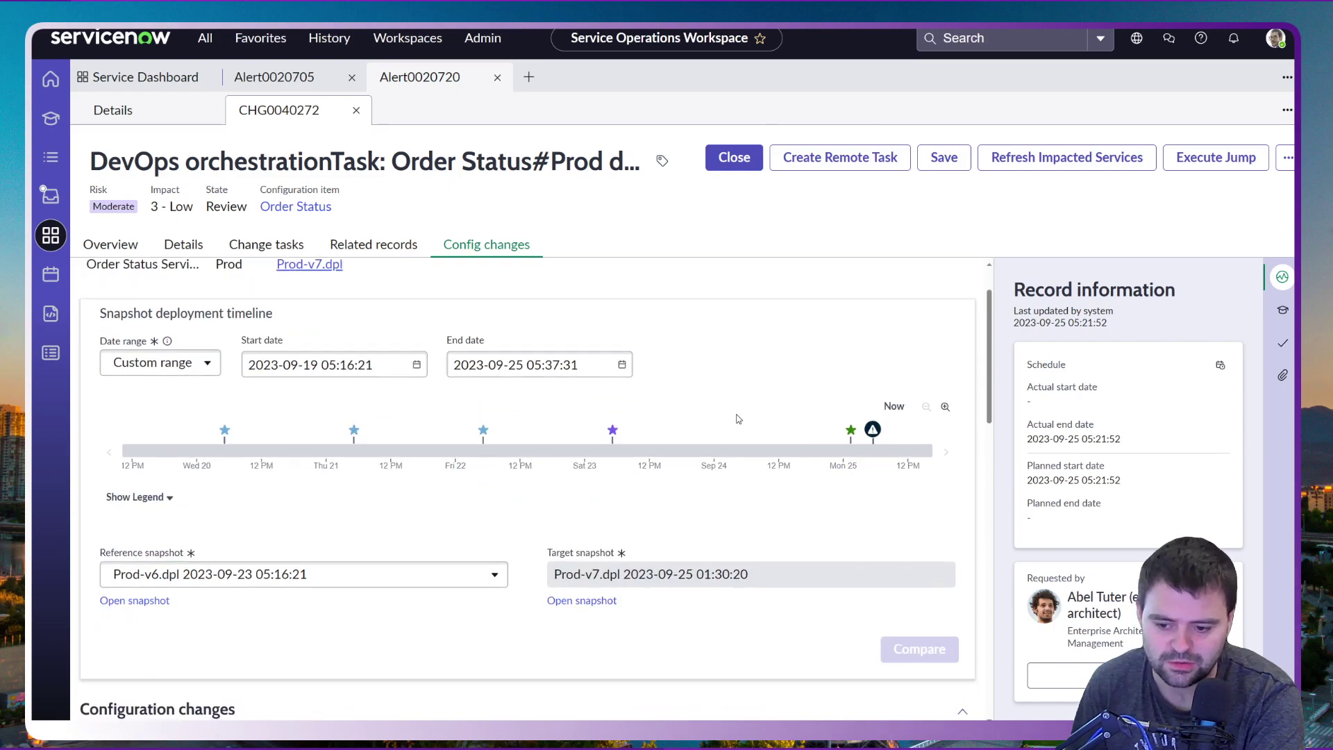
scroll(739, 419, down, 3)
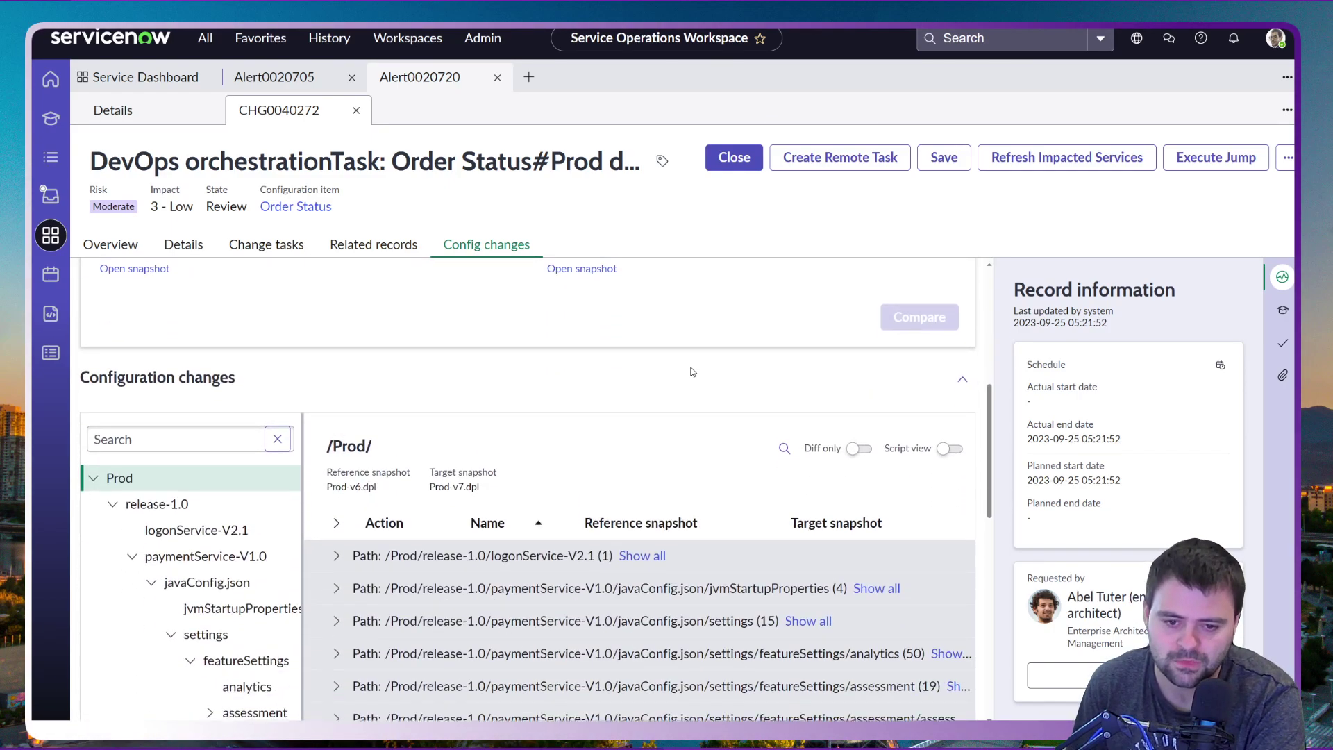
scroll(693, 365, down, 2)
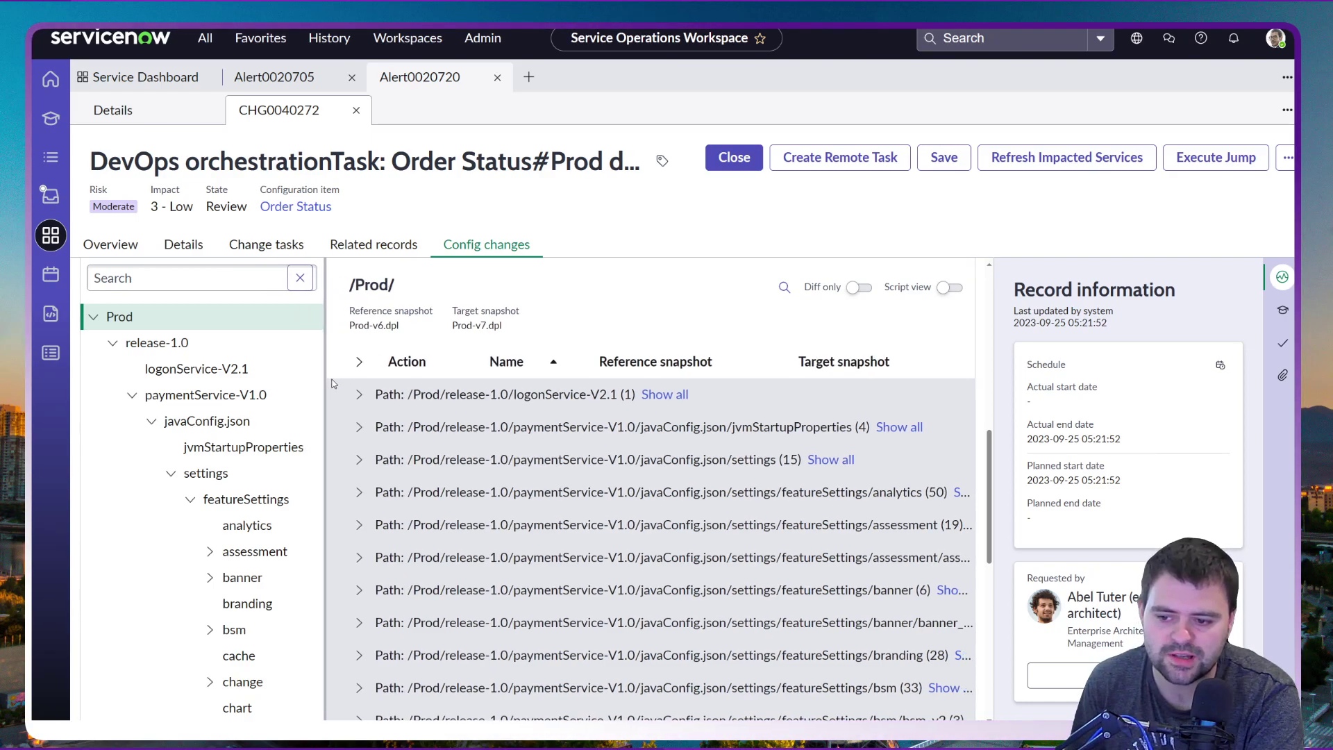
drag(339, 383, 368, 379)
scroll(670, 316, up, 2)
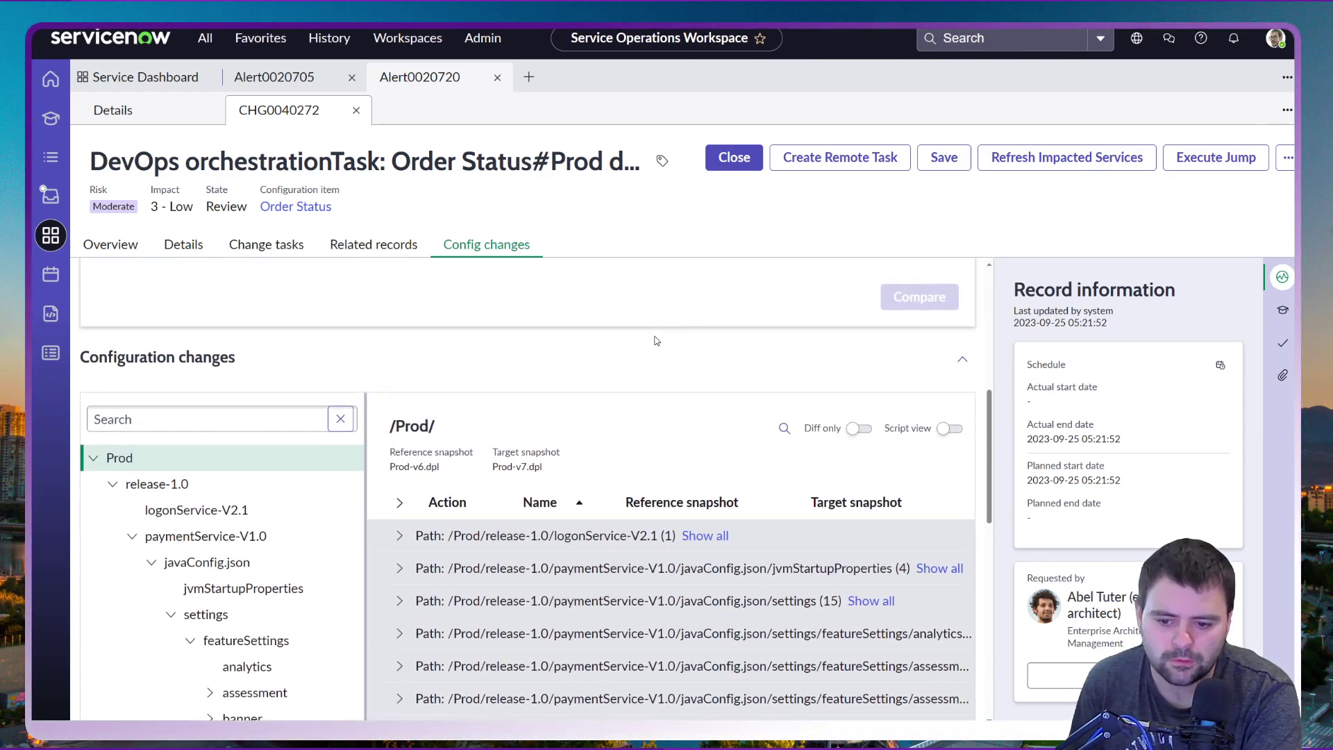
scroll(351, 572, down, 5)
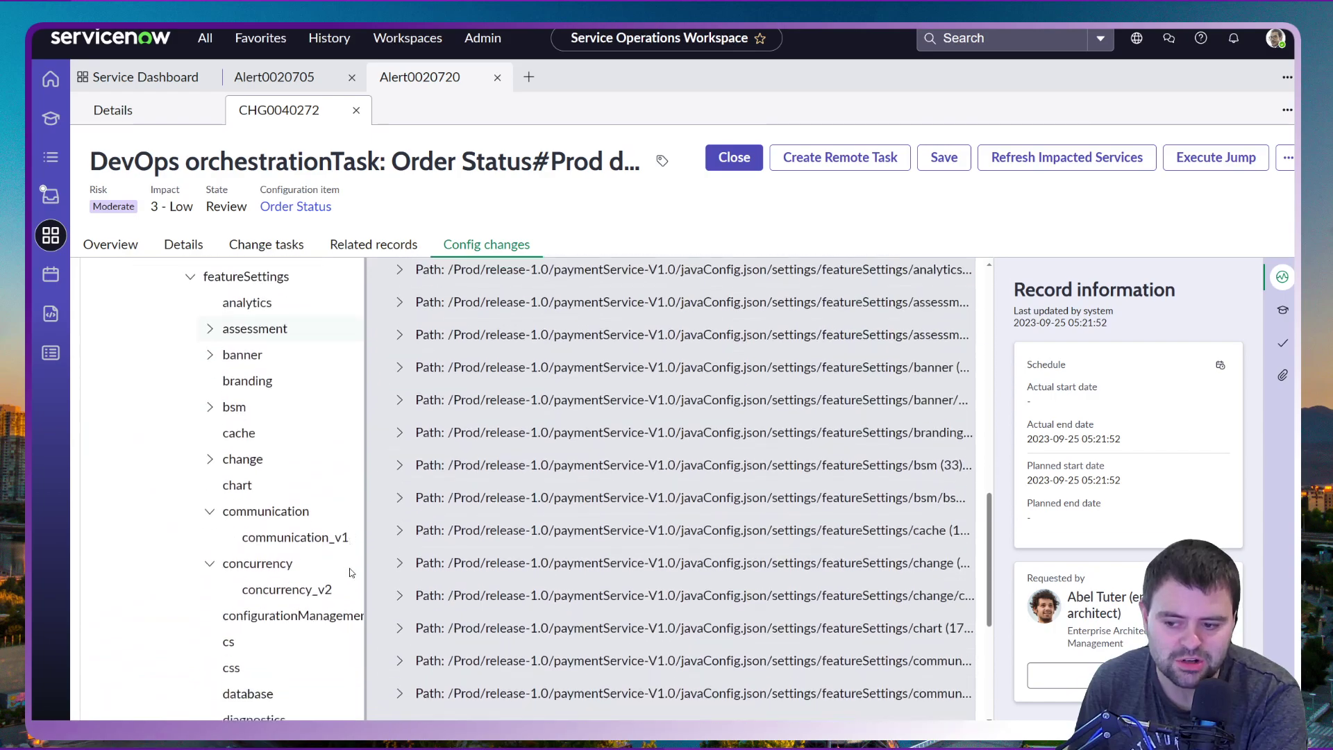
scroll(351, 572, down, 1)
scroll(676, 507, up, 6)
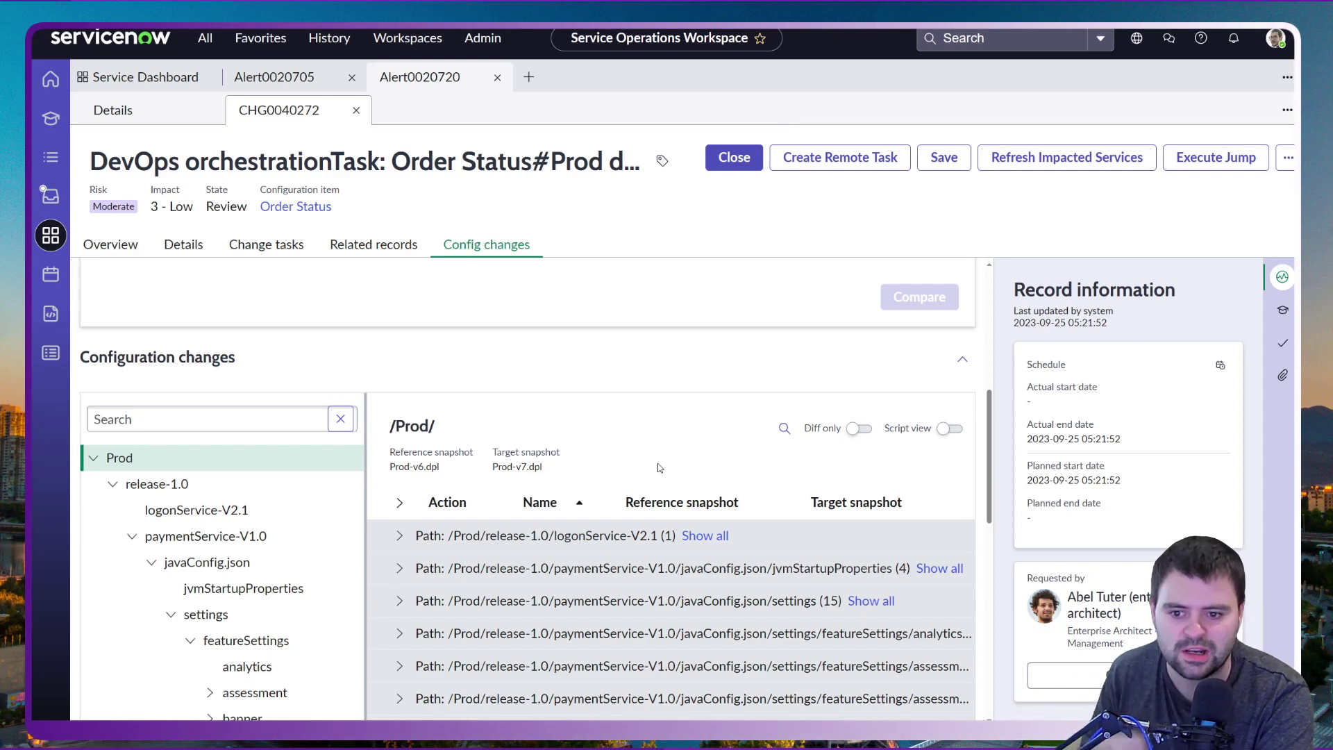
scroll(656, 468, up, 2)
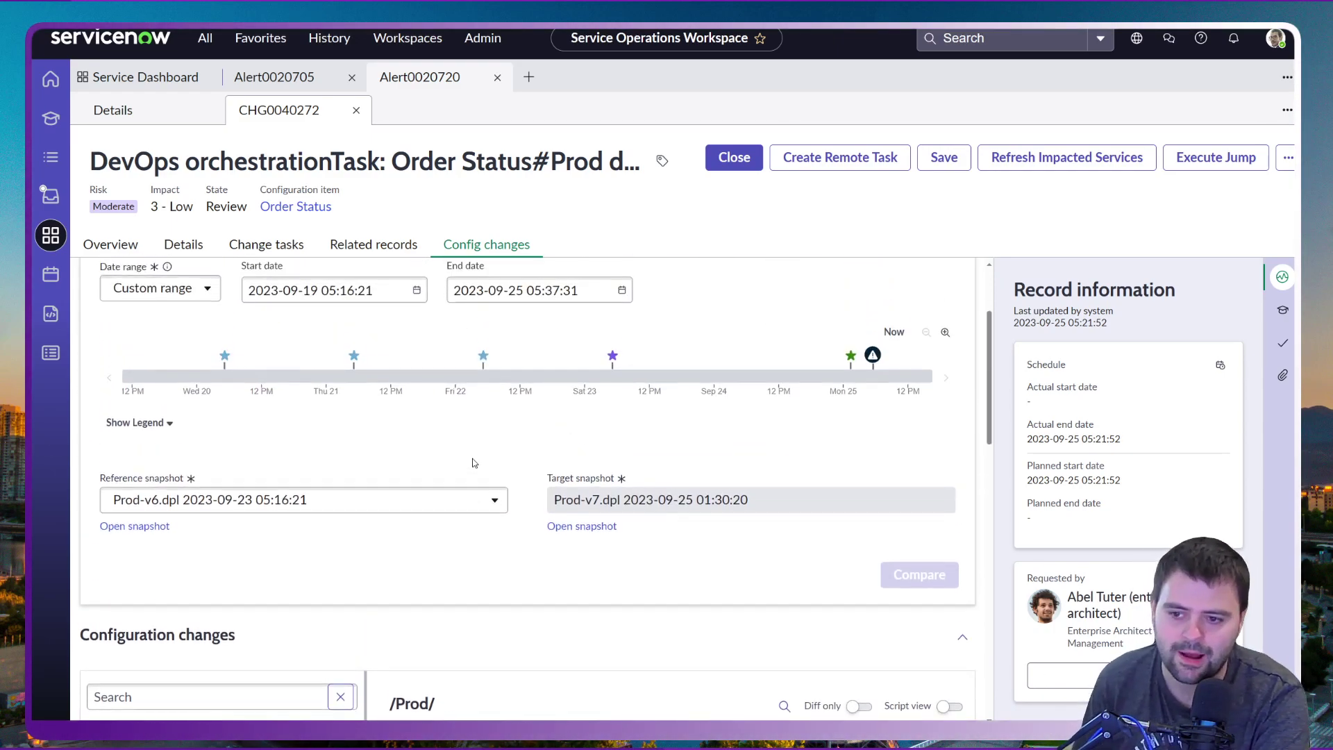
scroll(475, 463, up, 2)
scroll(538, 479, up, 2)
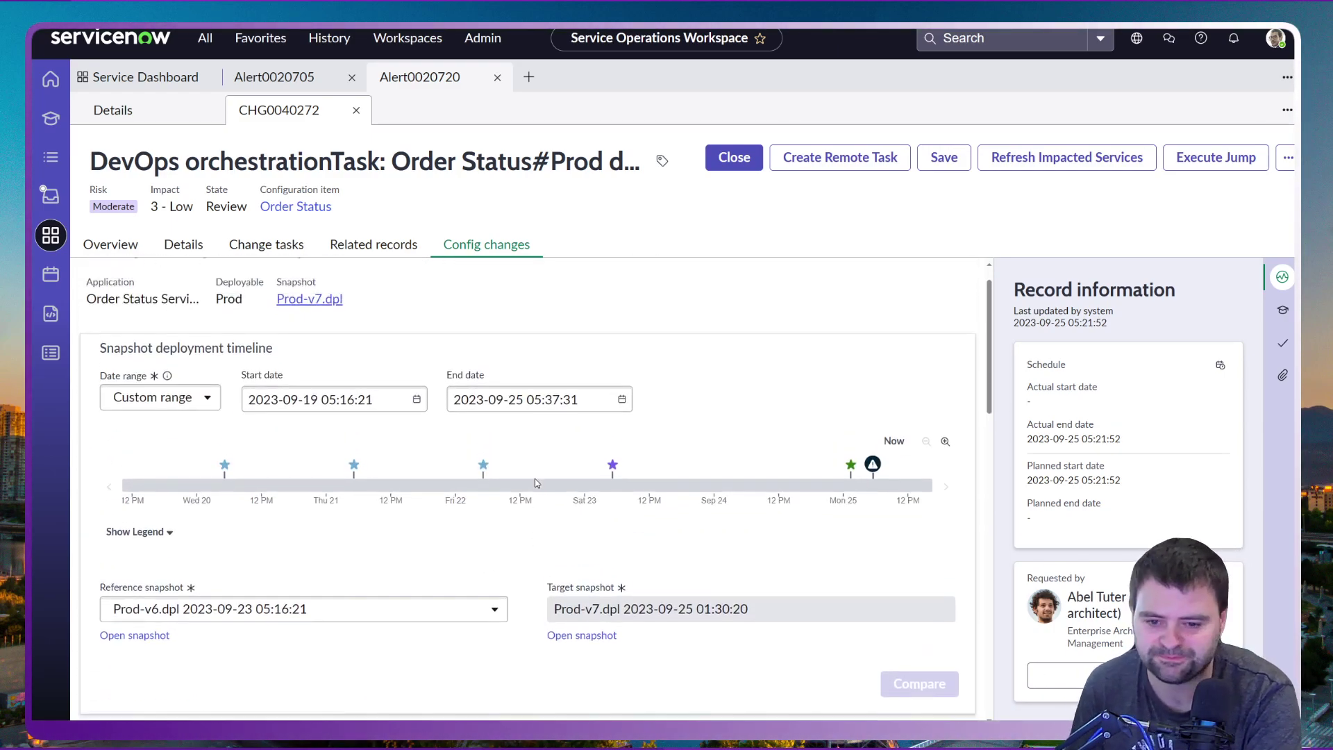
Step: Back on Alert0020720's playbook, mark Determine User Impact and Notify the business complete
click(356, 109)
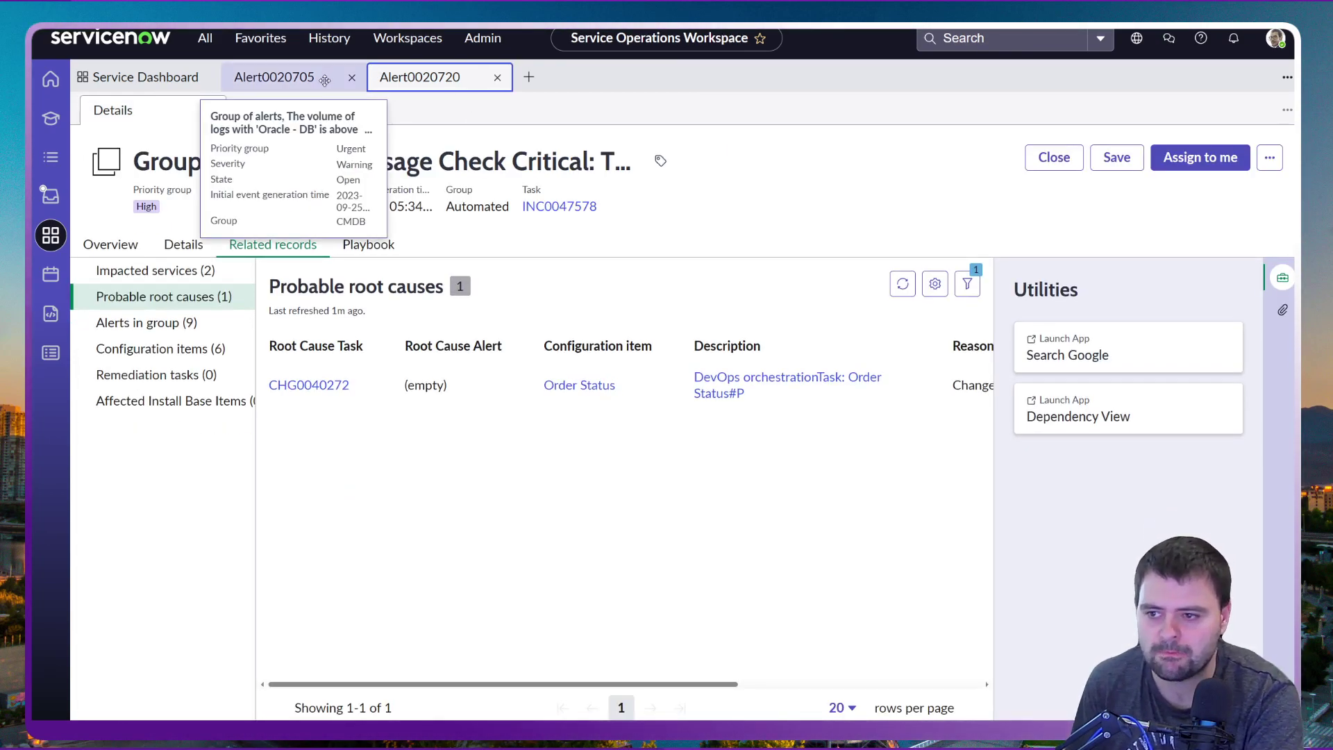
click(376, 244)
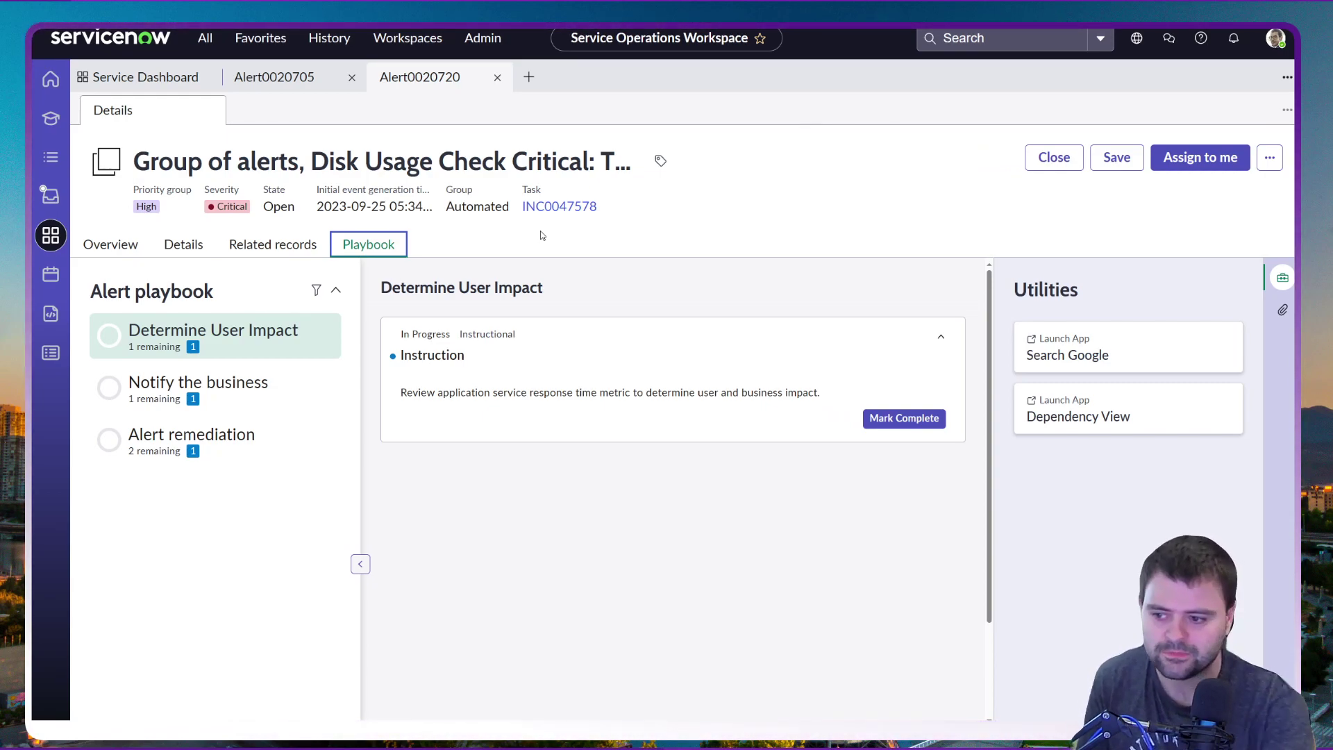
click(919, 424)
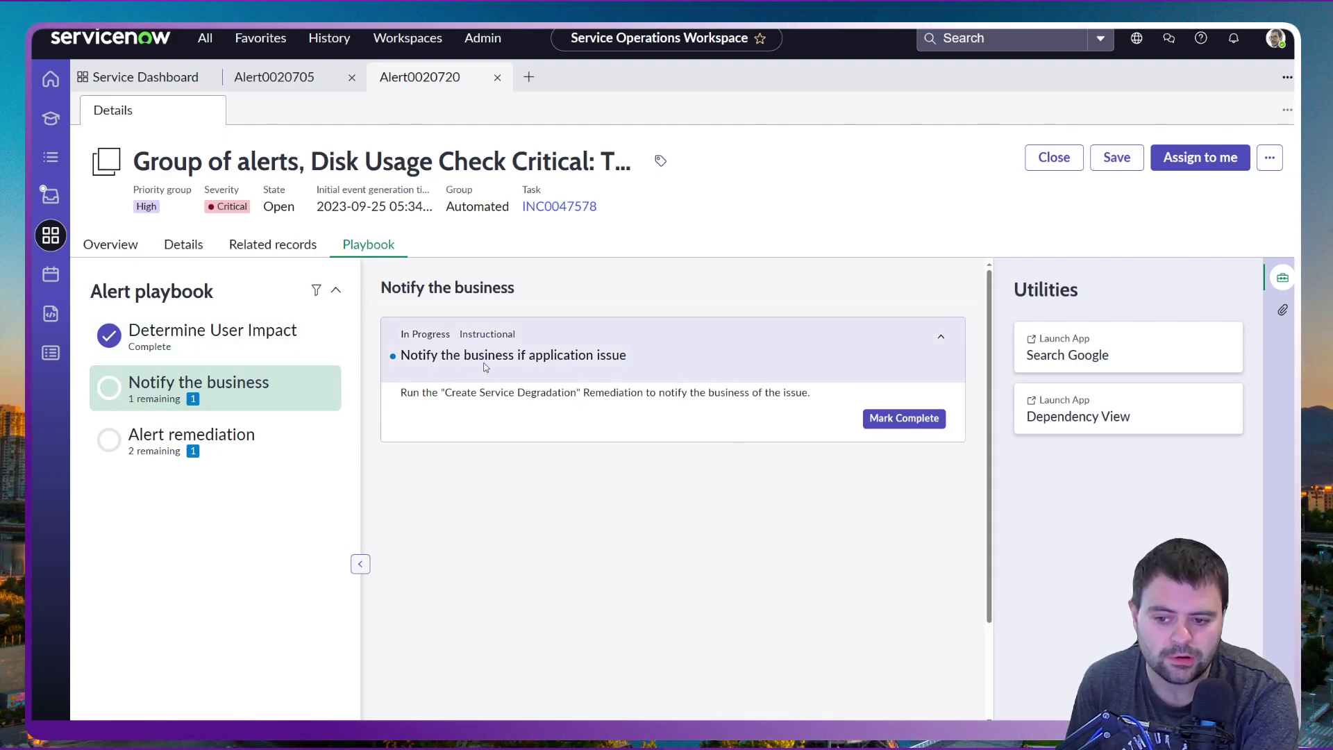
click(902, 418)
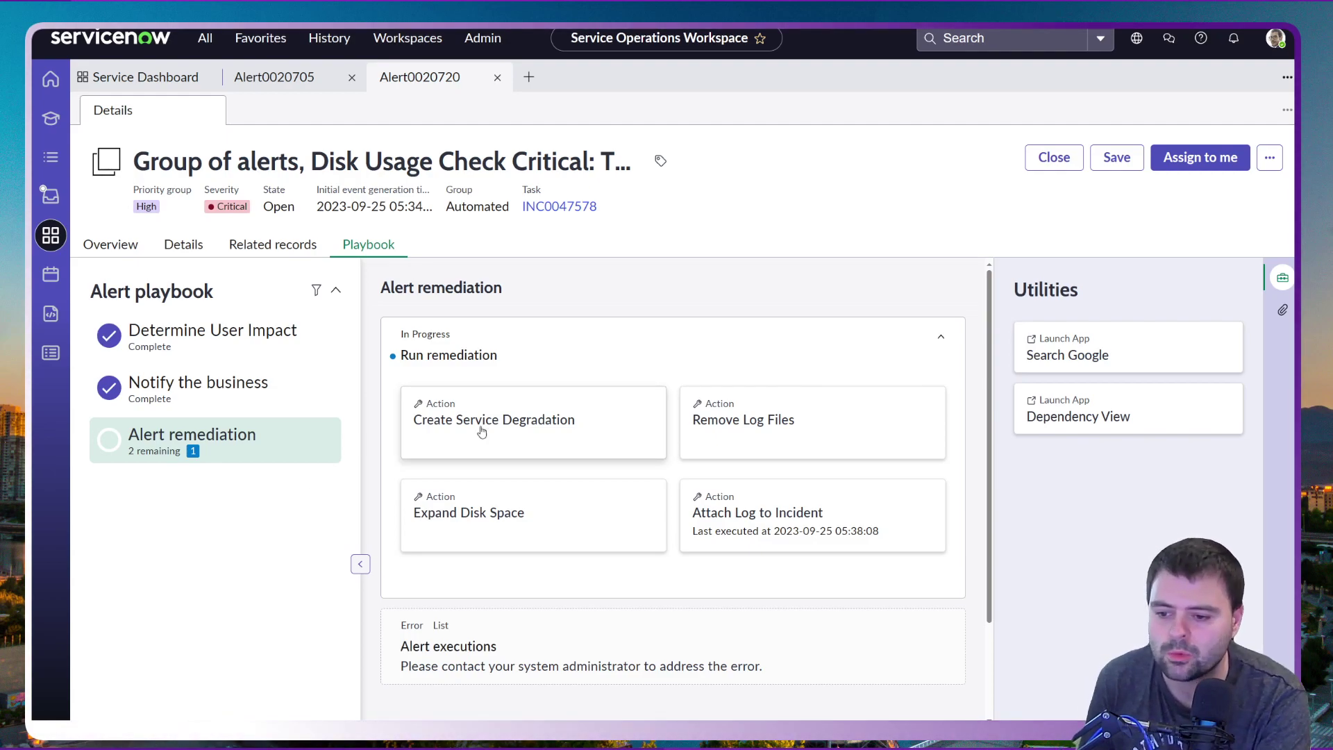
Step: Run Create Service Degradation, Expand Disk Space, Remove Log Files and Attach Log to Incident remediations
click(516, 431)
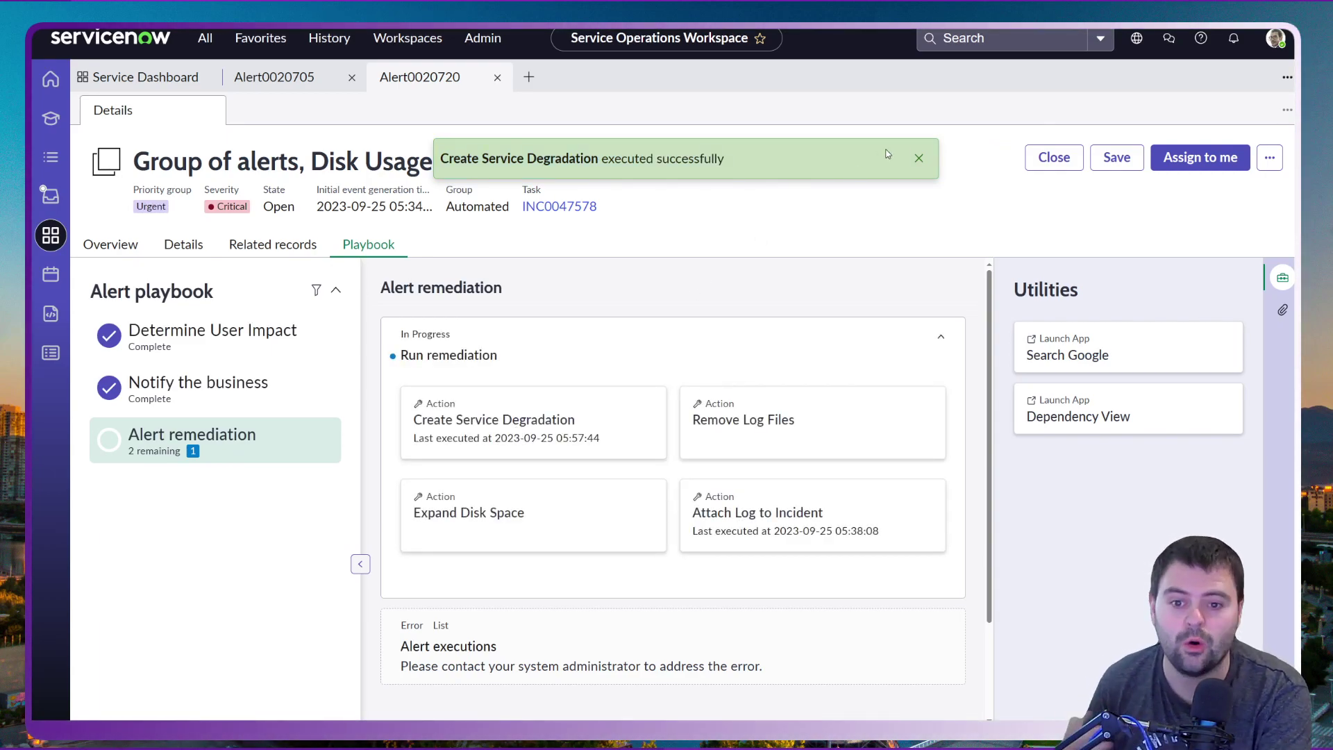
click(919, 159)
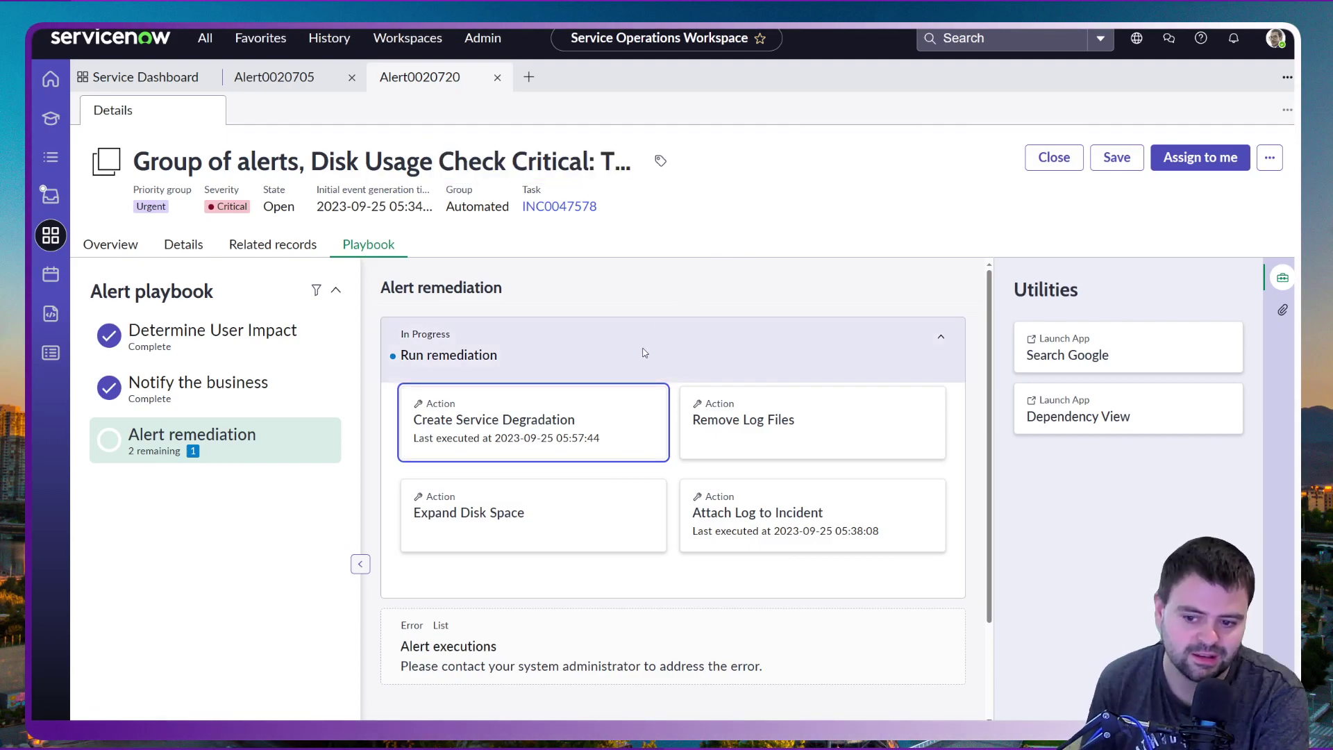
click(482, 532)
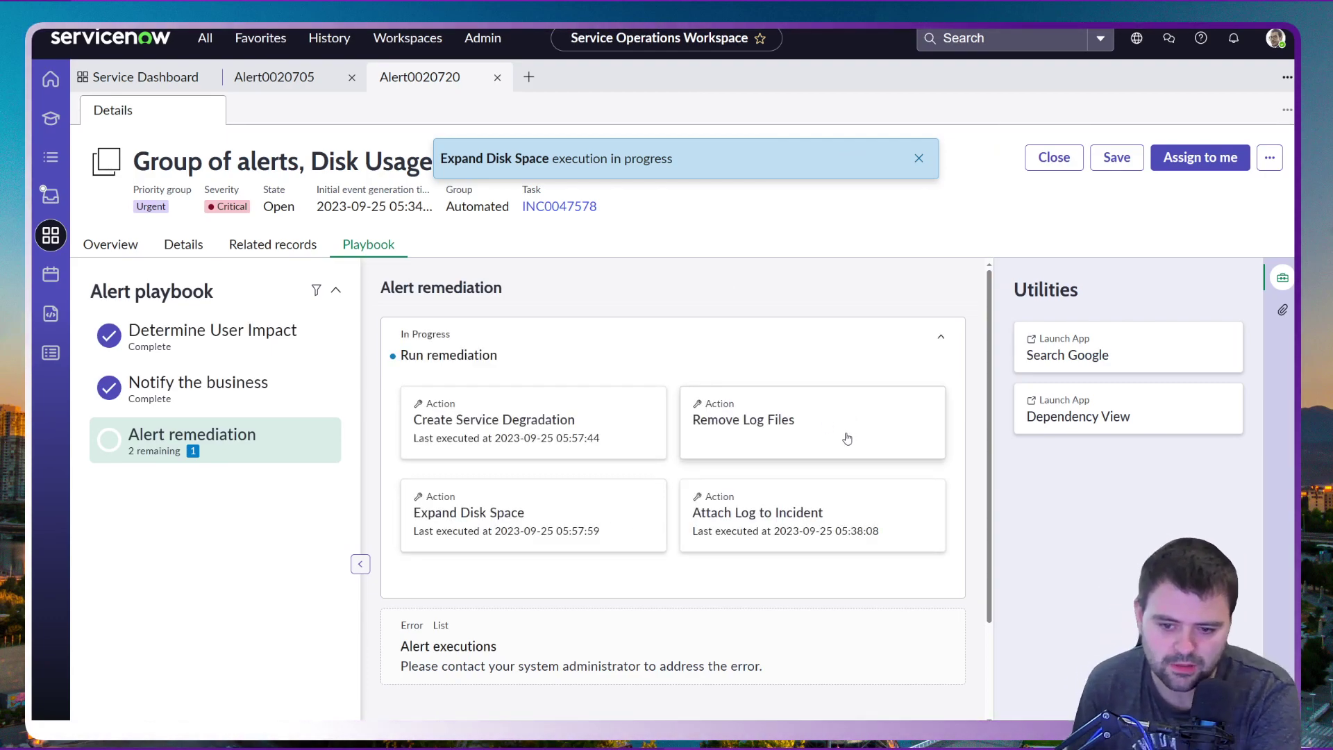
click(819, 428)
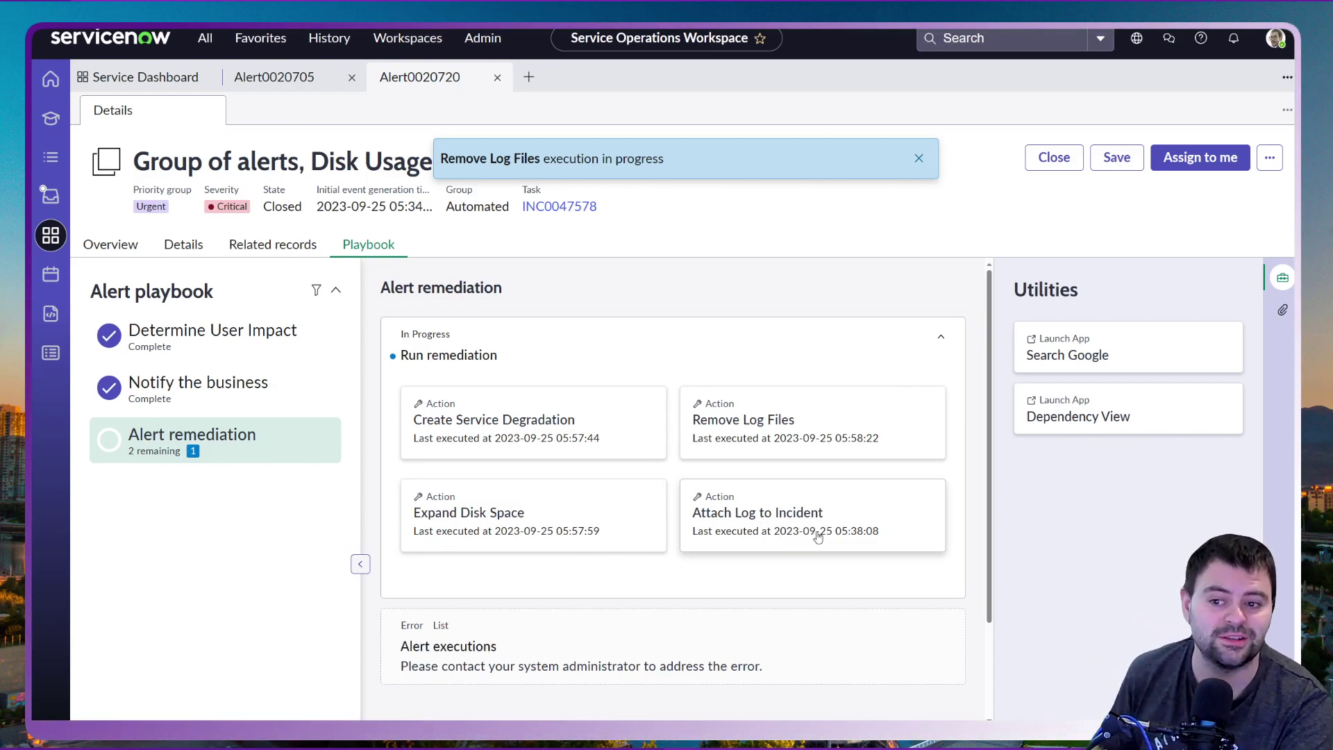
click(919, 159)
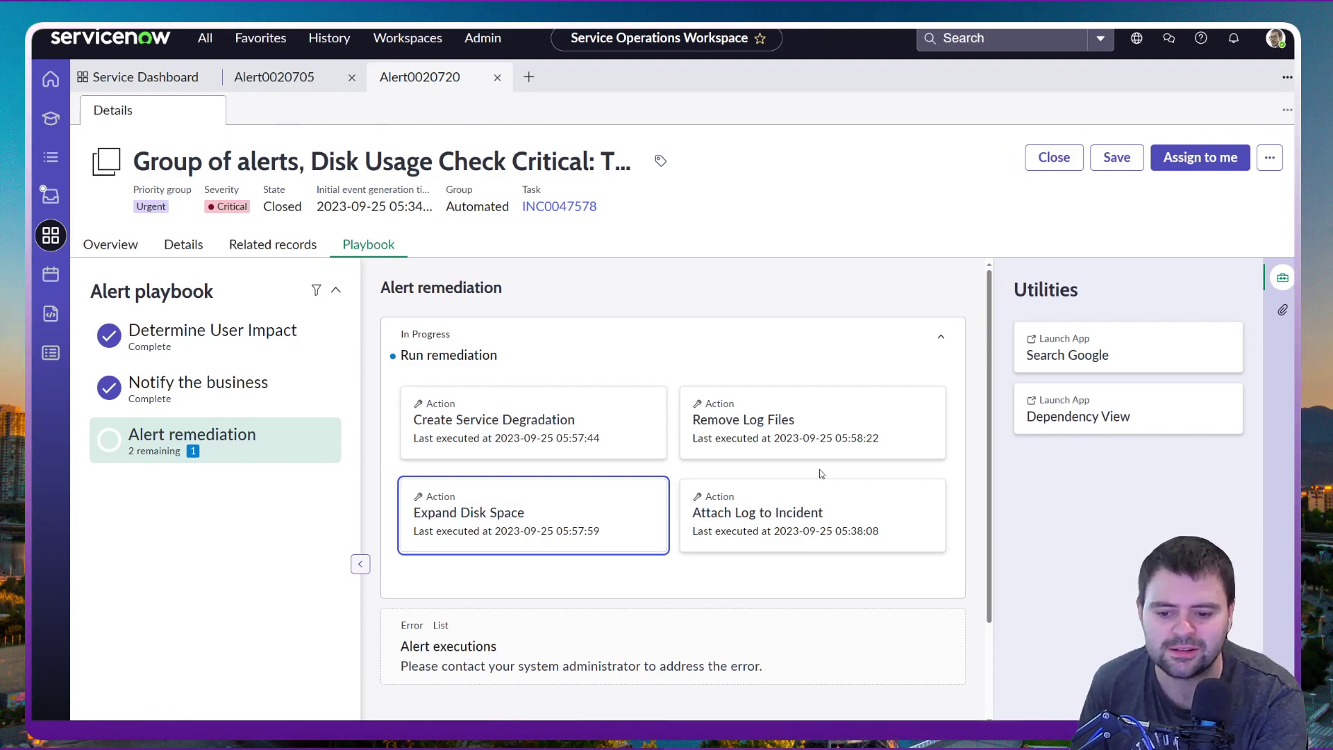
click(868, 526)
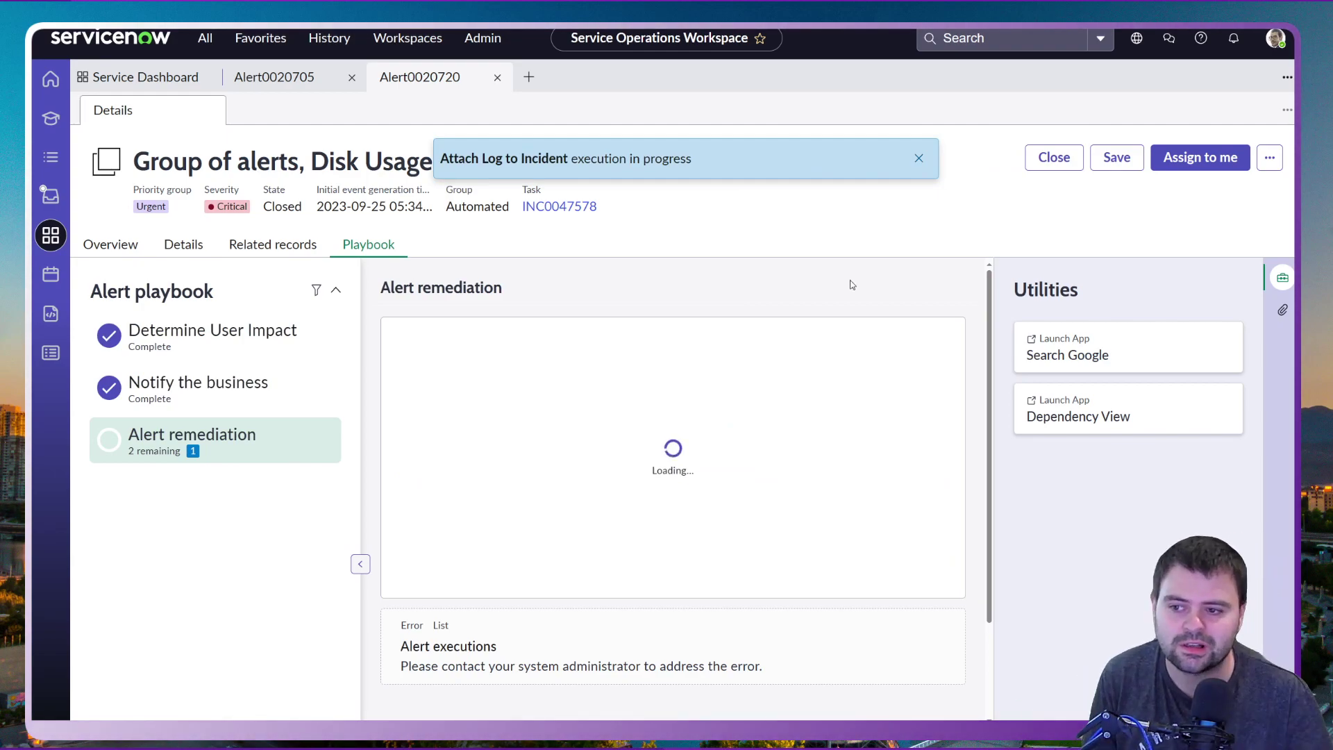
double_click(284, 206)
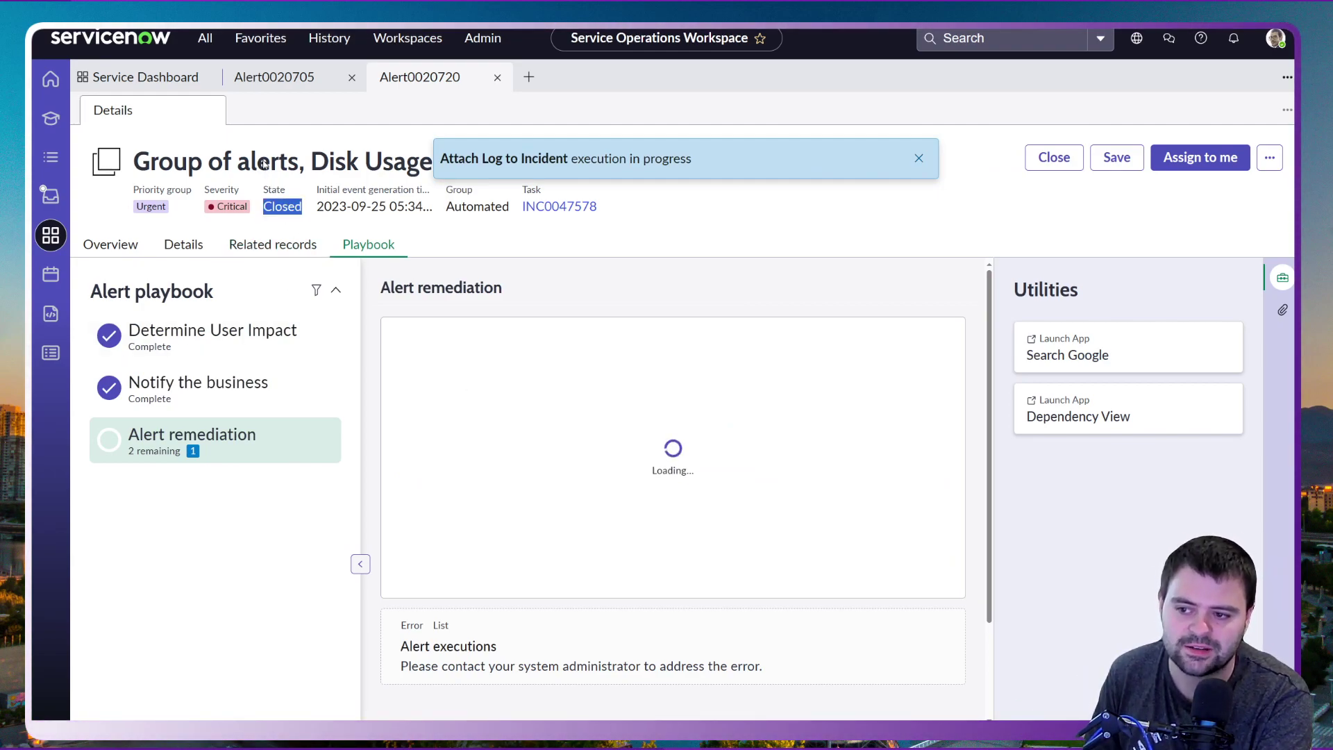
click(918, 161)
Step: Show the Service Dashboard with all 136 services OK, dismissing the Order Status popup
click(164, 83)
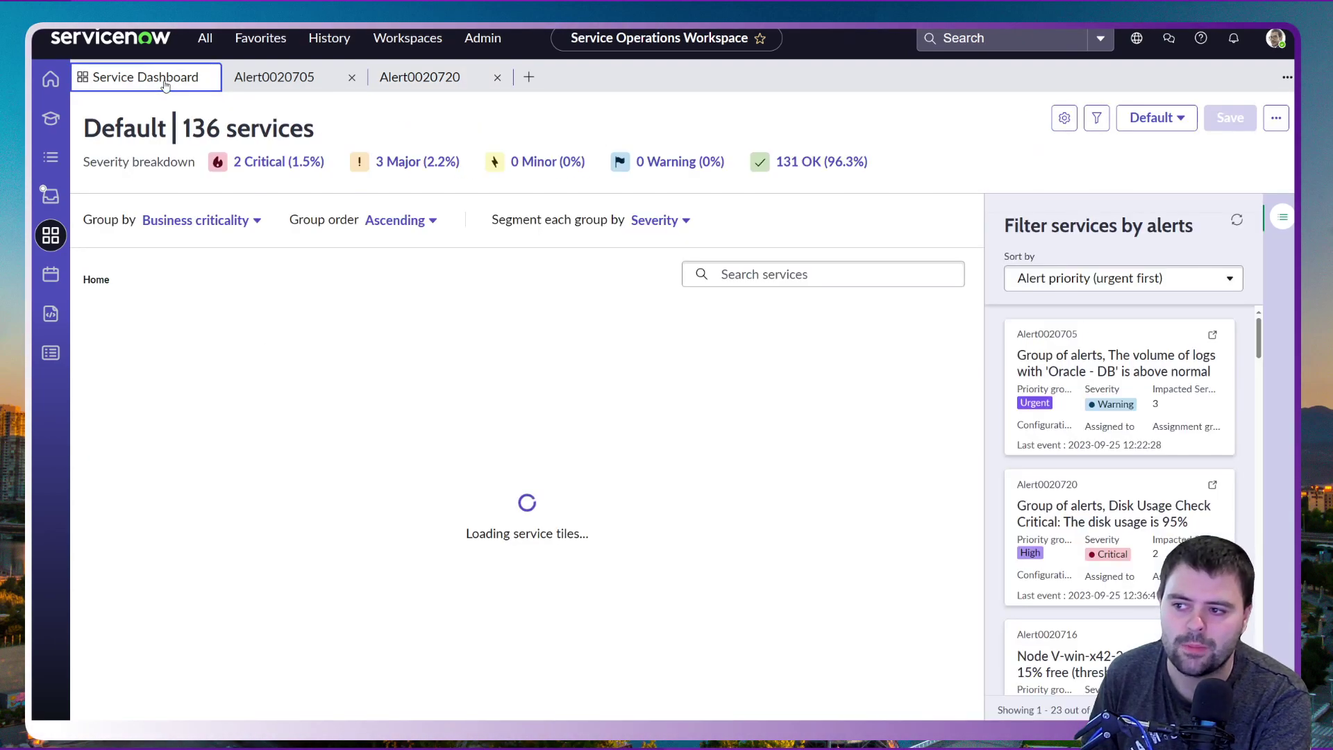
click(446, 263)
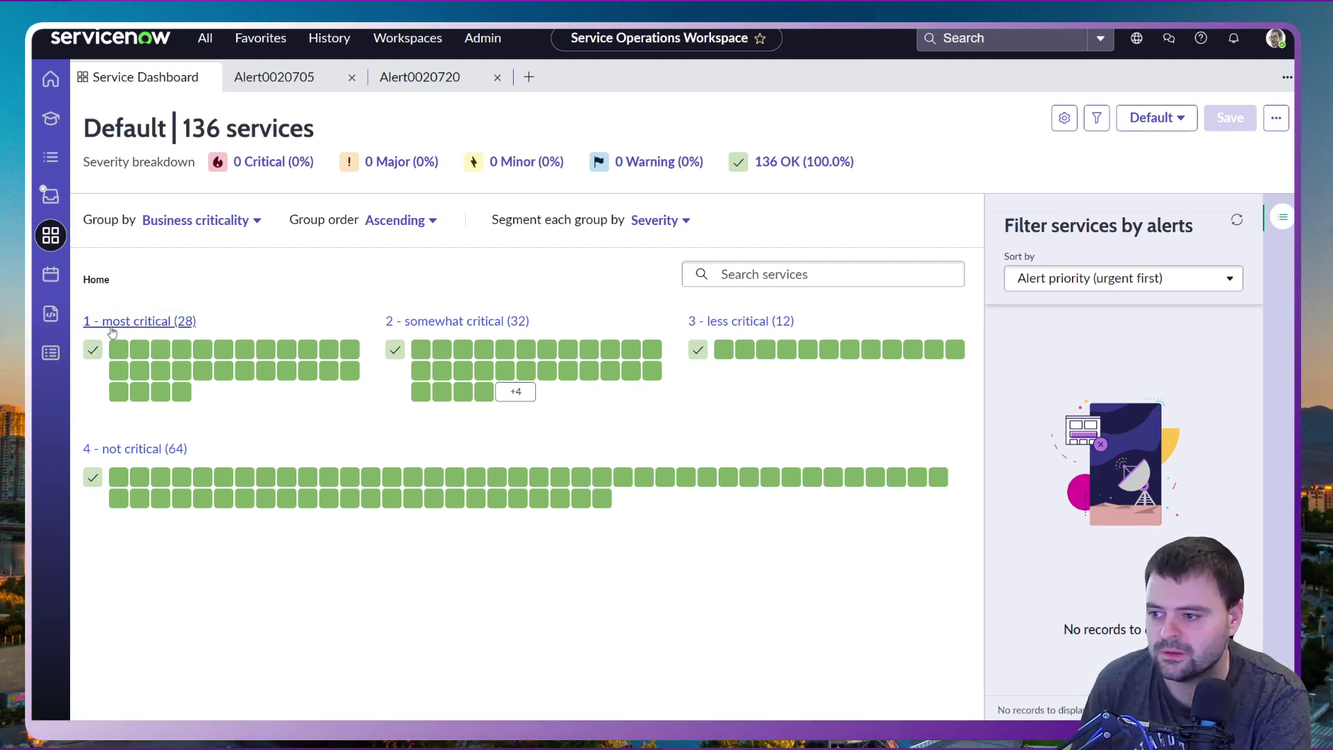
Step: Filter the All menu for 'health log' and open Health Log Analytics Dashboard overview
click(205, 41)
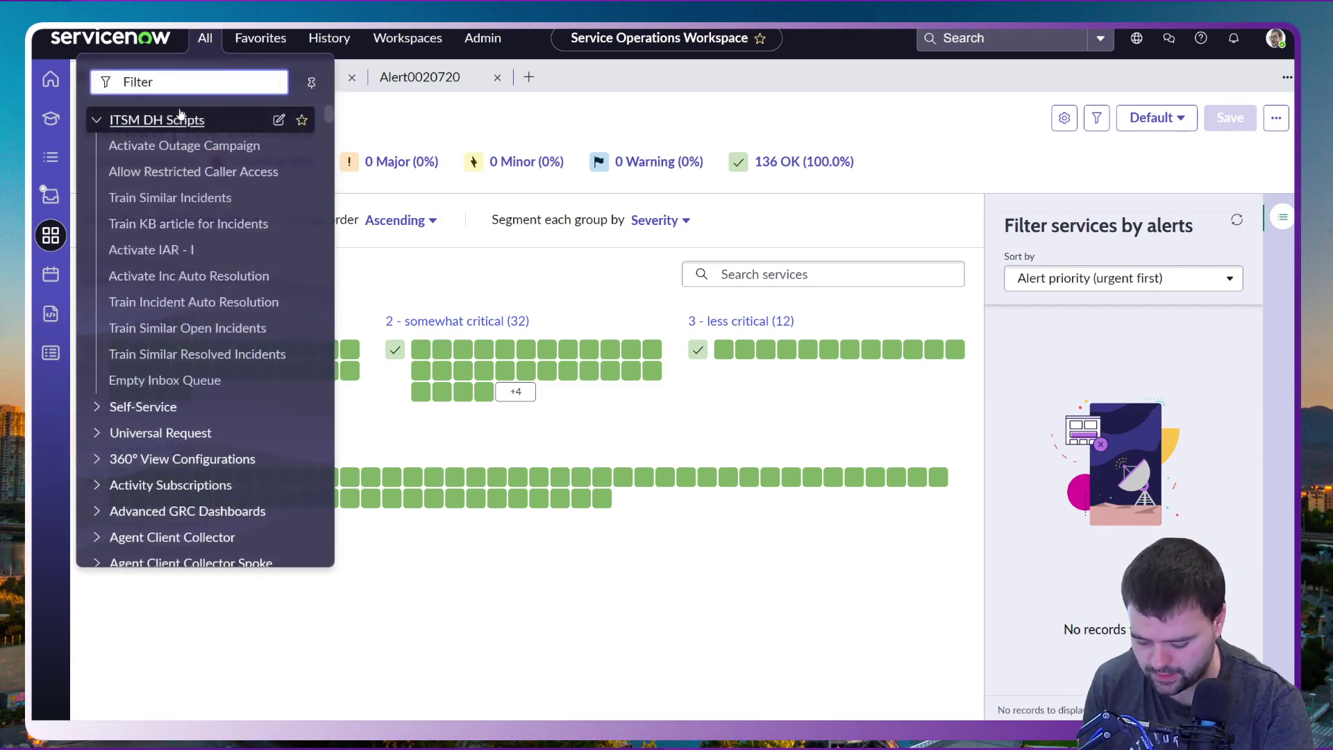
text(health k)
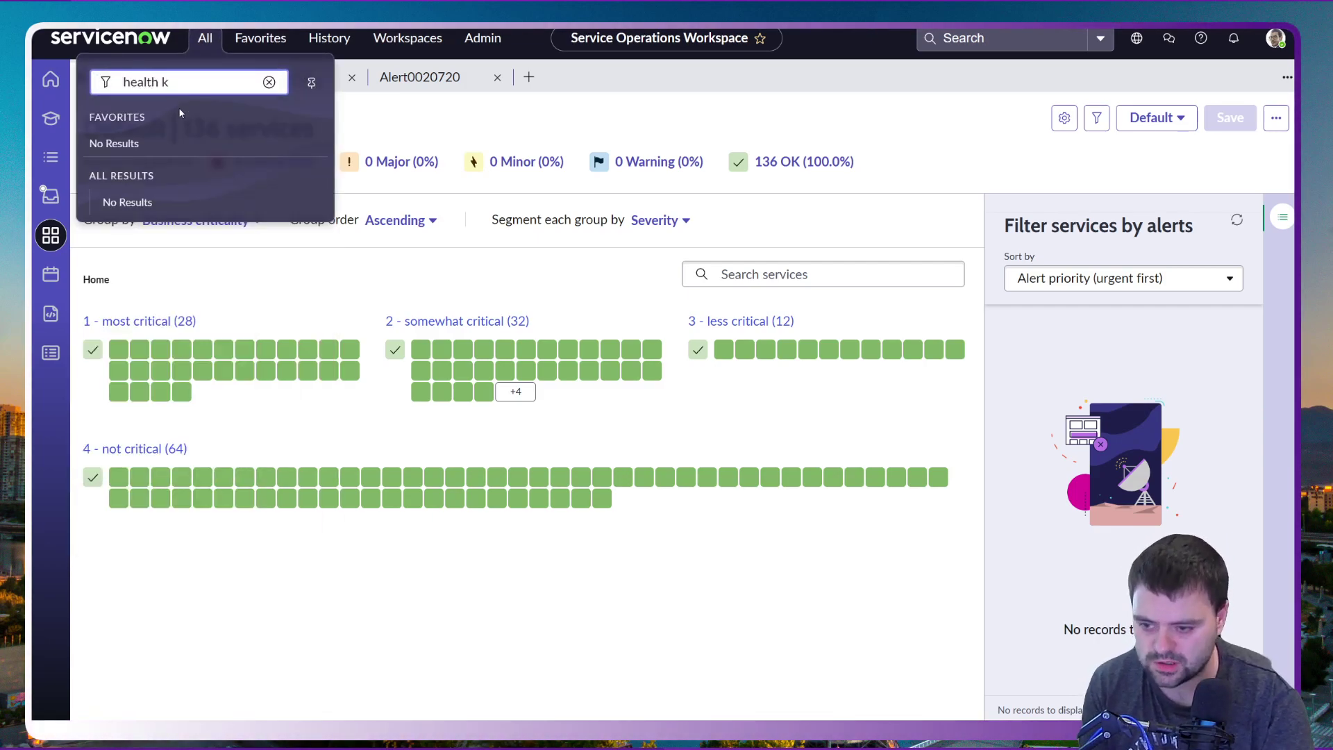
key(BackSpace)
text(log)
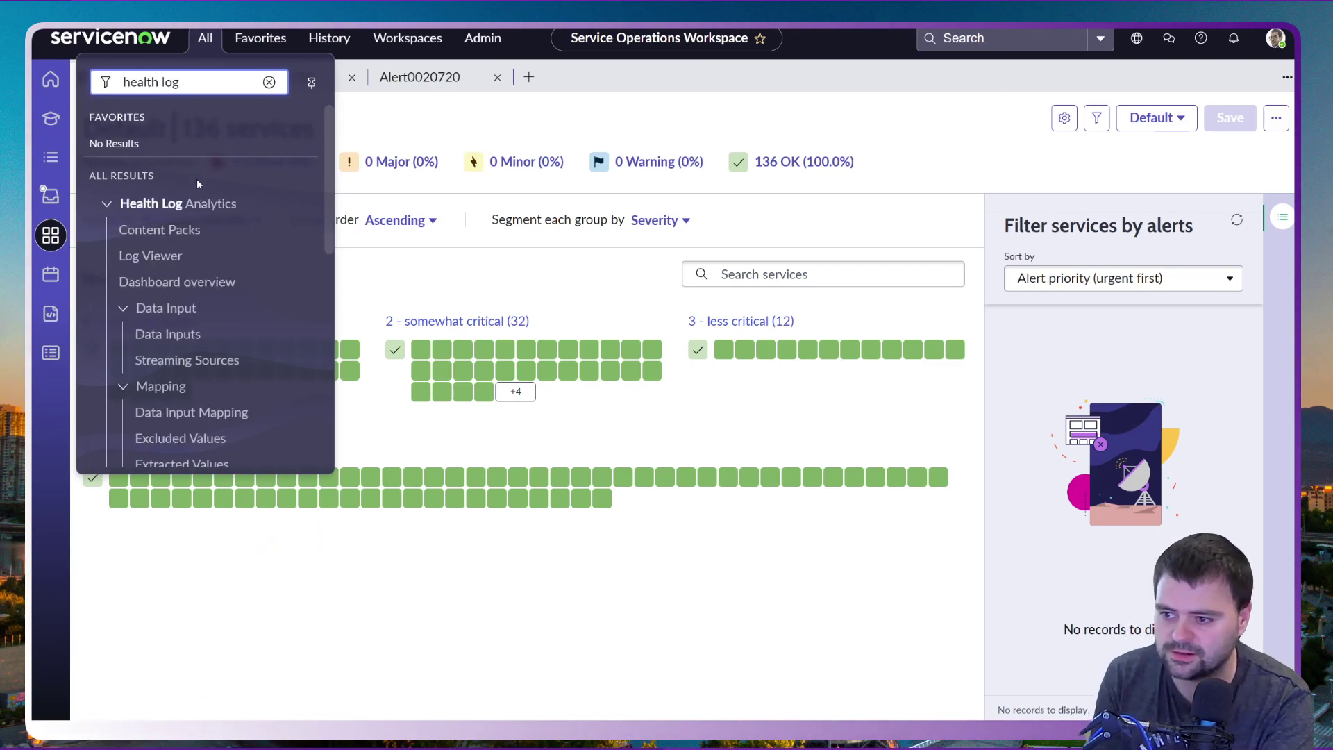
click(185, 282)
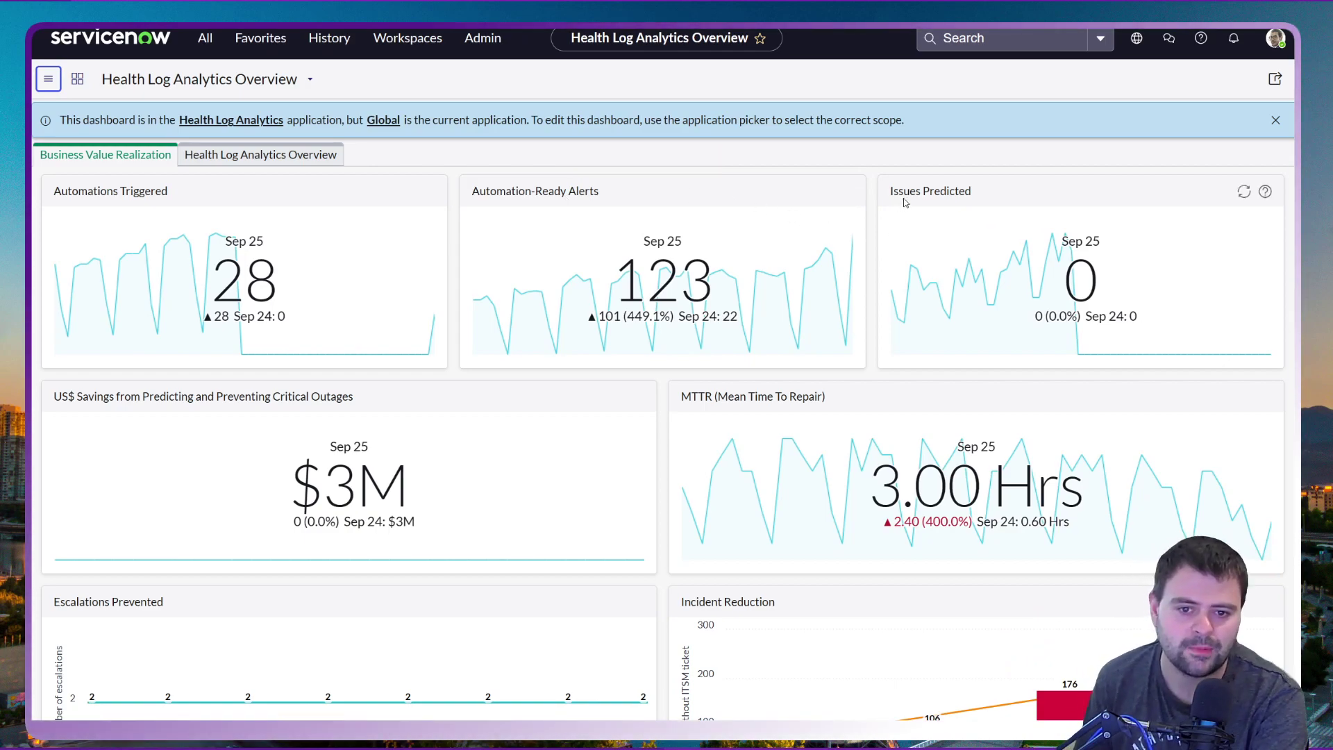
scroll(846, 328, down, 2)
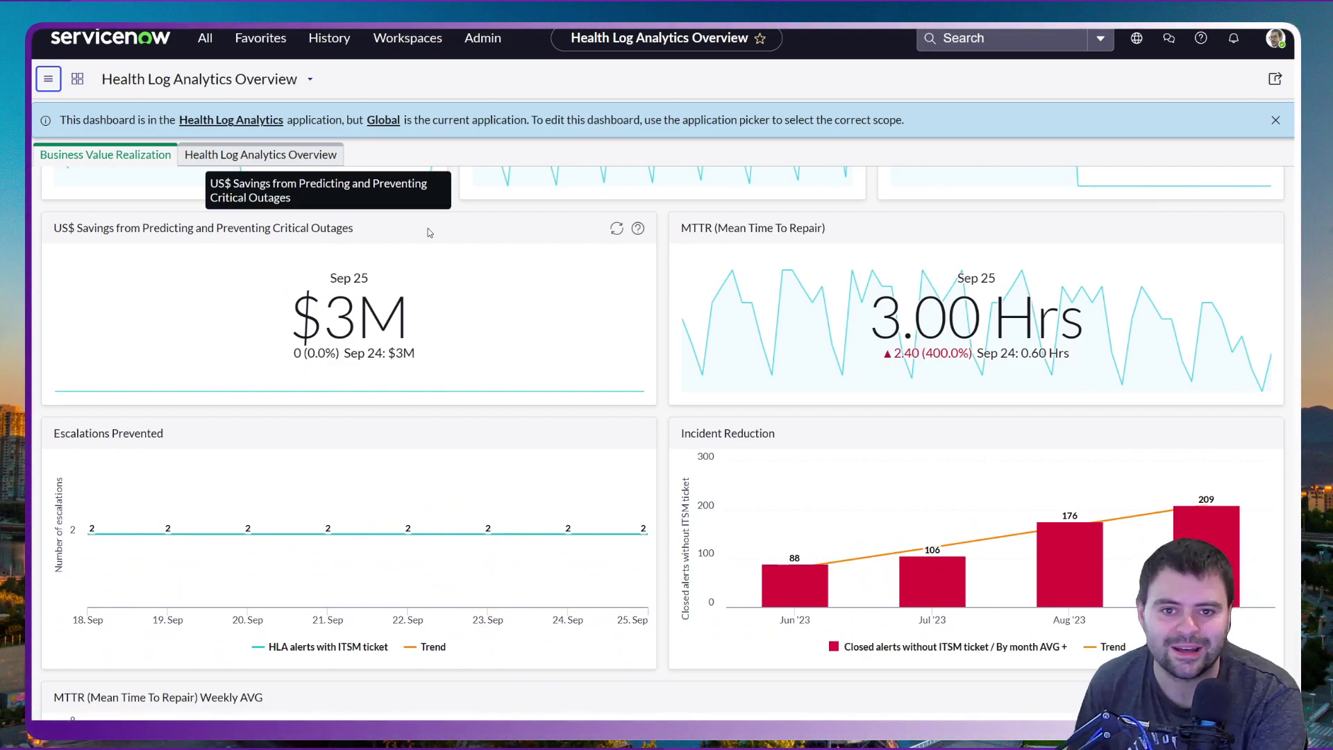
scroll(428, 402, down, 3)
scroll(428, 403, down, 3)
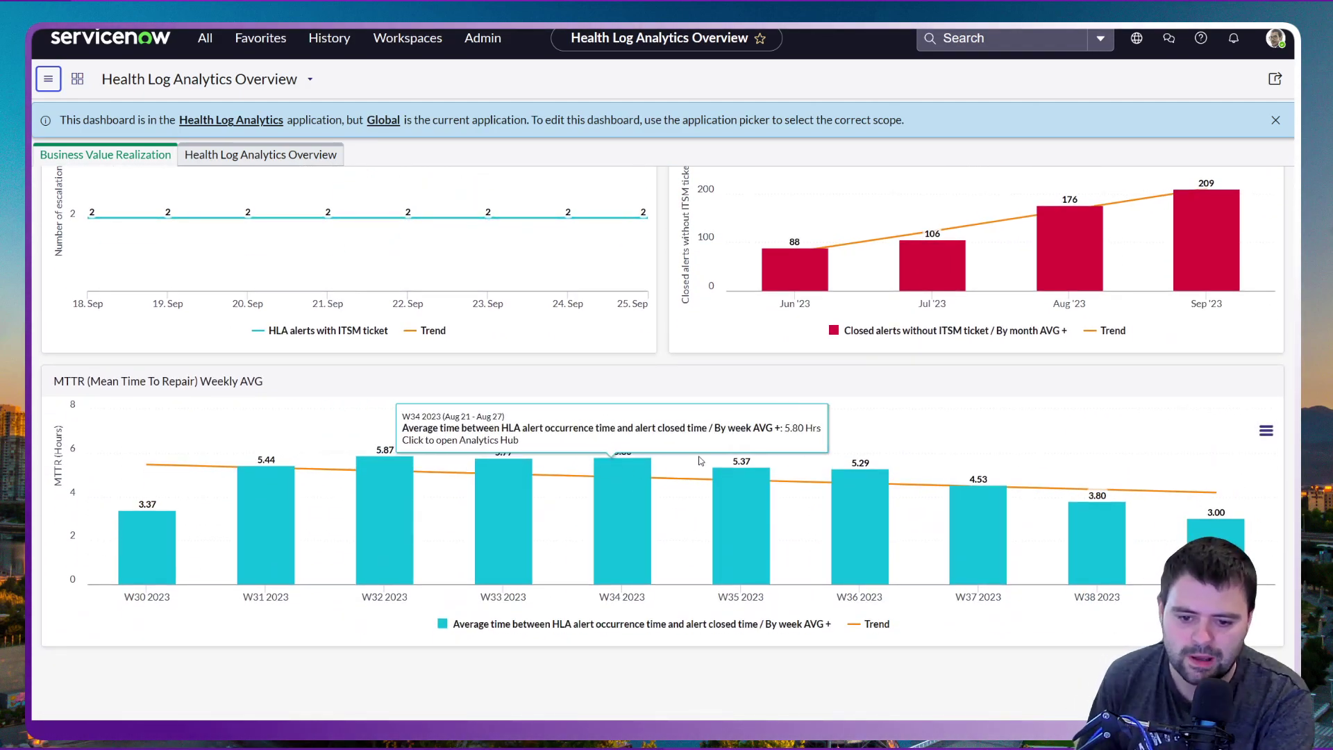
scroll(698, 443, up, 7)
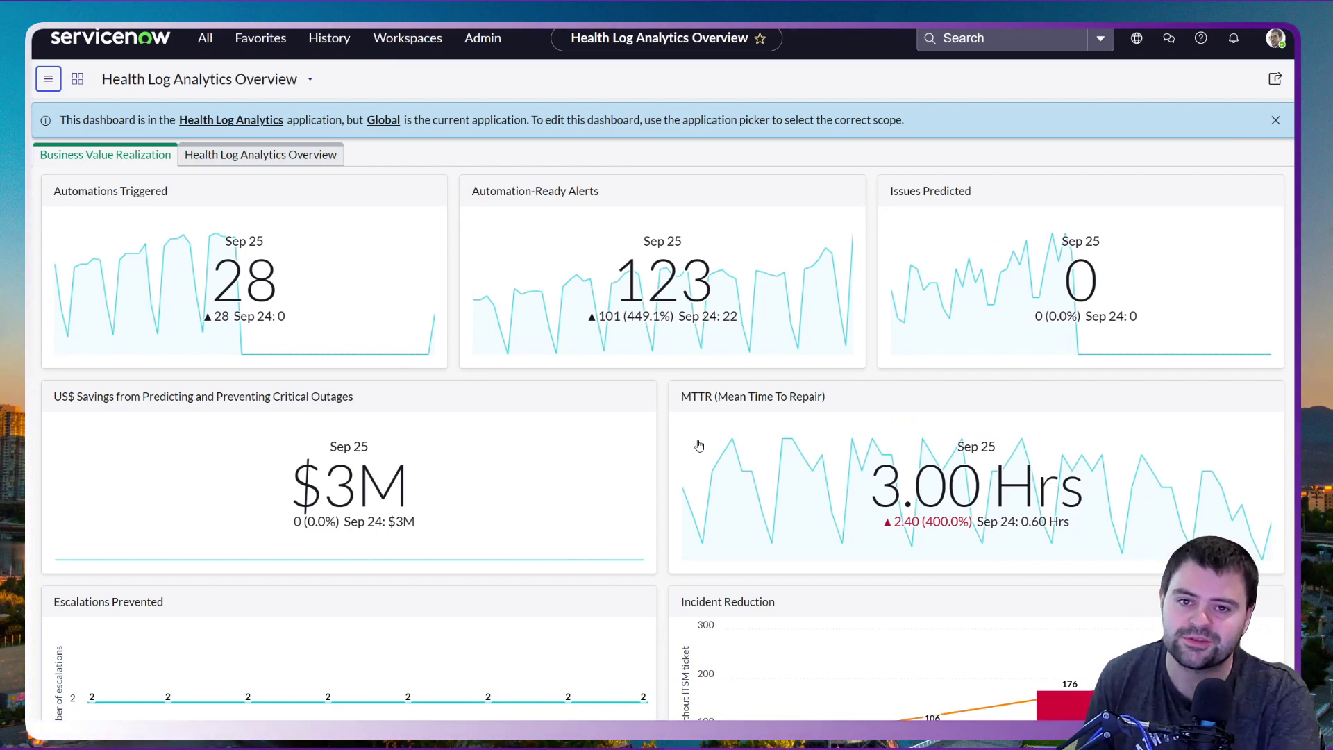
click(821, 93)
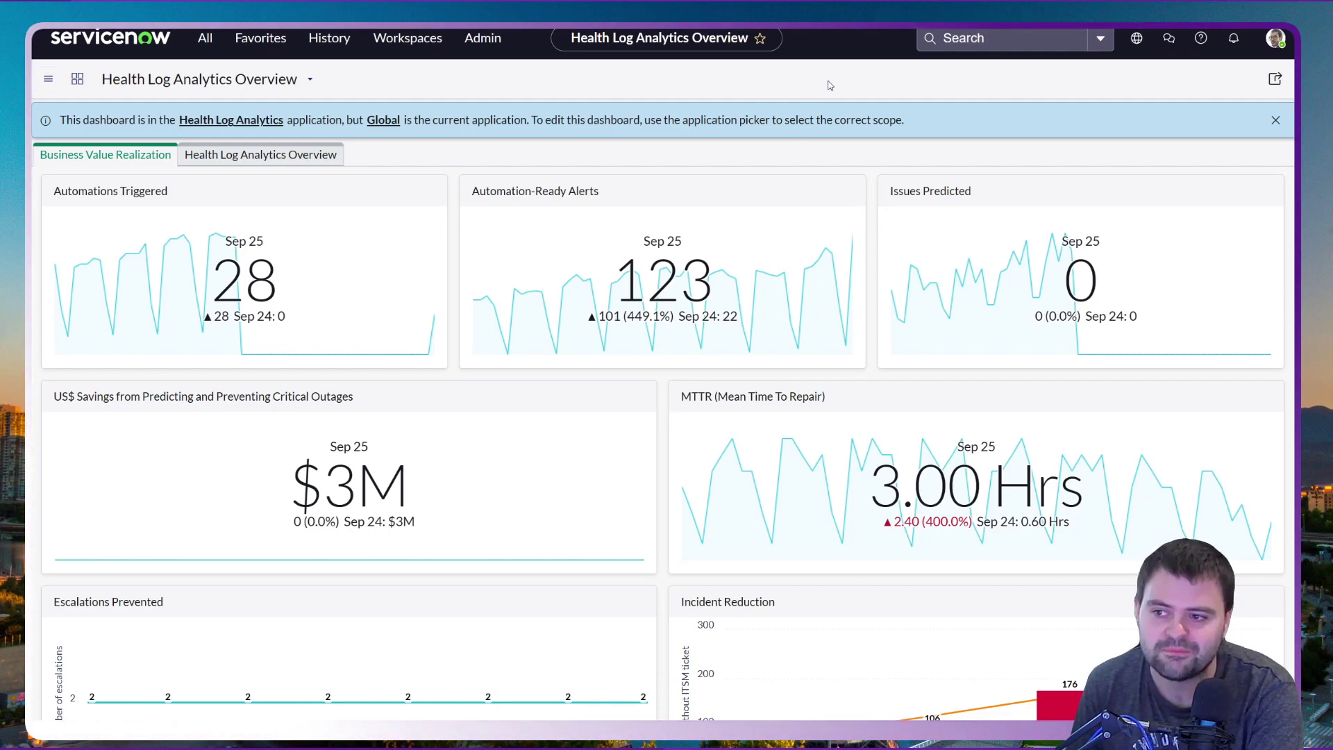